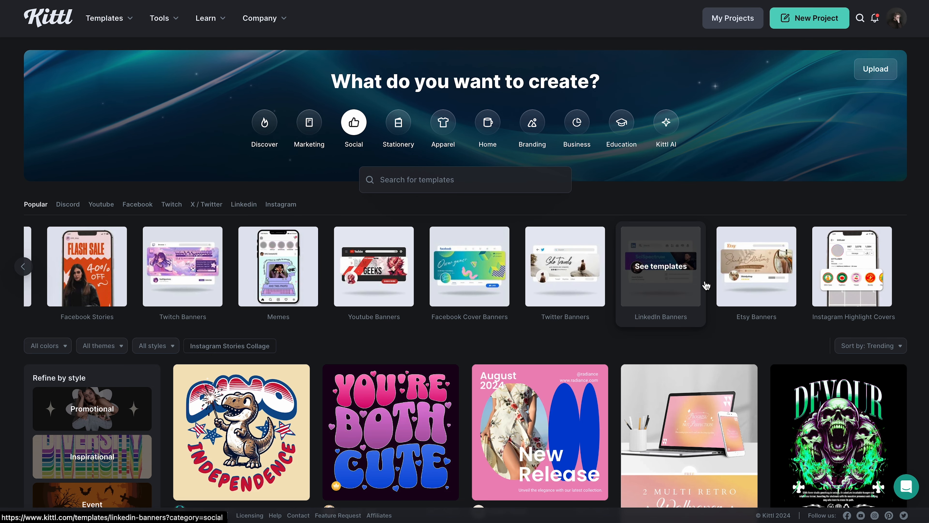
Preview the Radiance Instagram Carousel Ad Post template and return to the template gallery.
scroll(571, 263, down, 3)
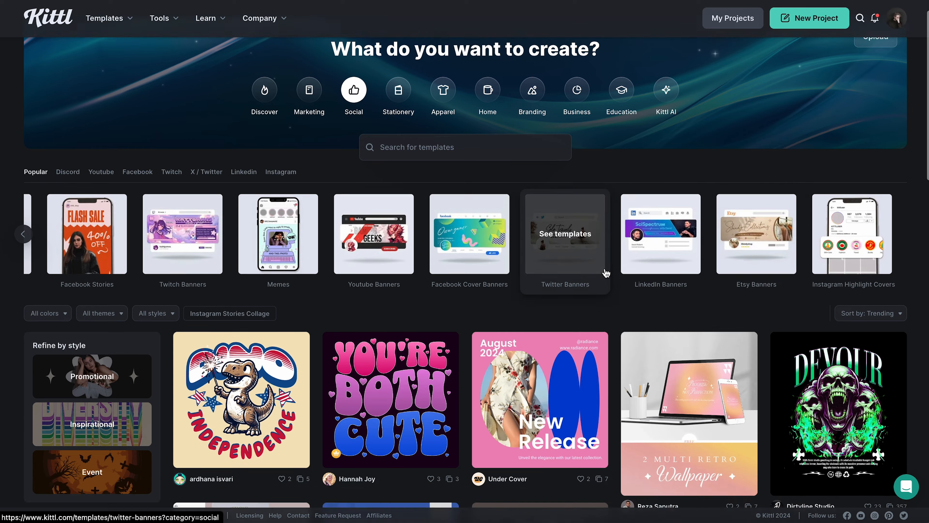
click(570, 308)
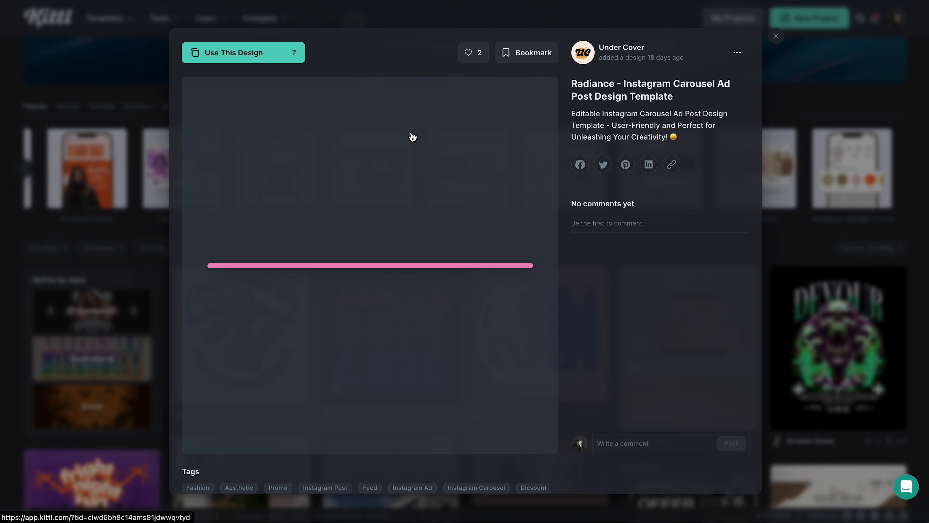
click(525, 59)
click(777, 91)
Browse the Etsy Banners templates and open the Cook Ware Etsy Banner in the editor with an unobstructed canvas.
click(763, 181)
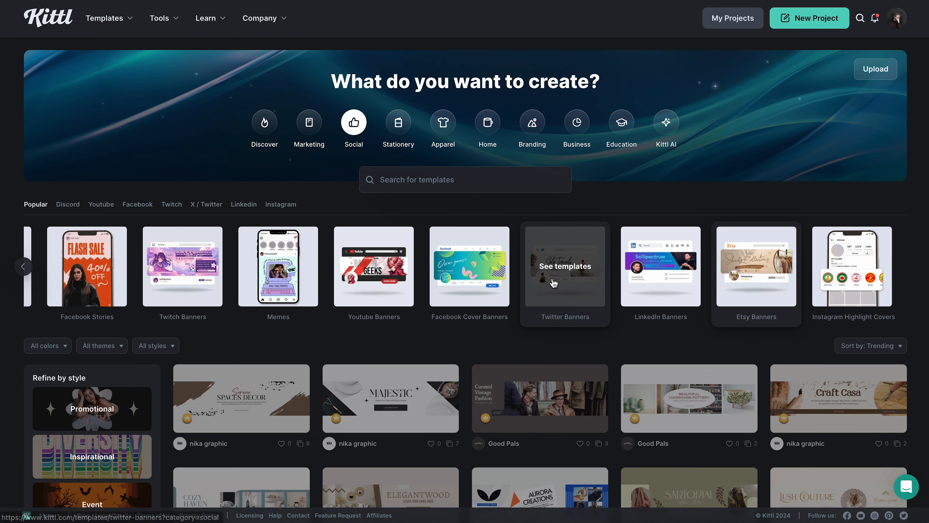
scroll(463, 298, down, 2)
scroll(464, 299, down, 10)
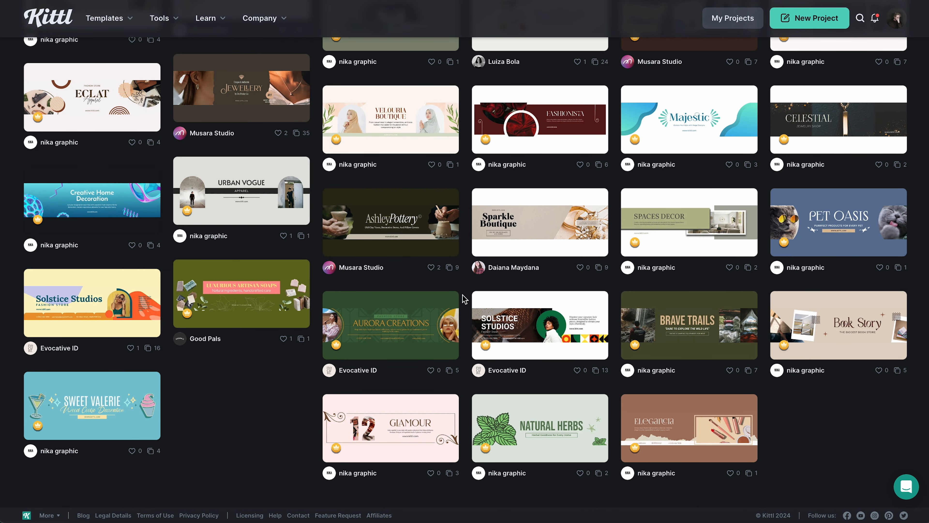
scroll(462, 298, up, 5)
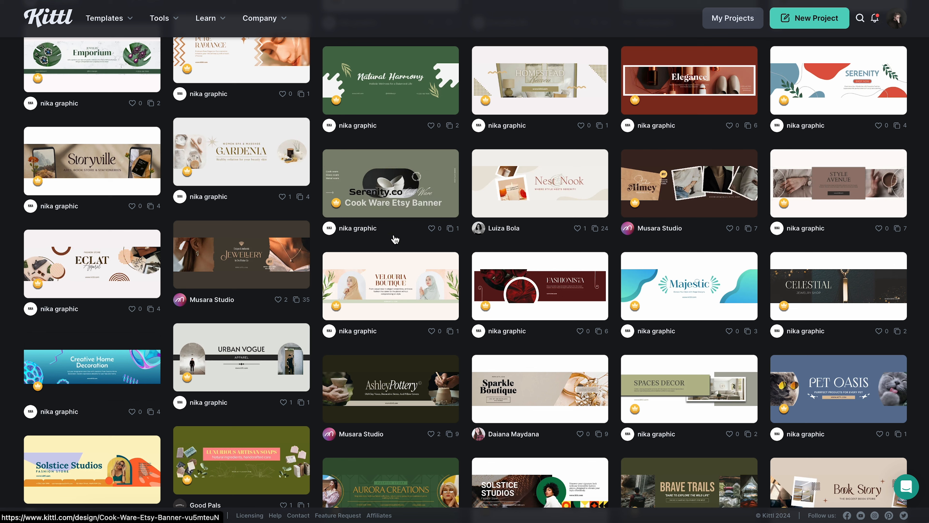
click(390, 186)
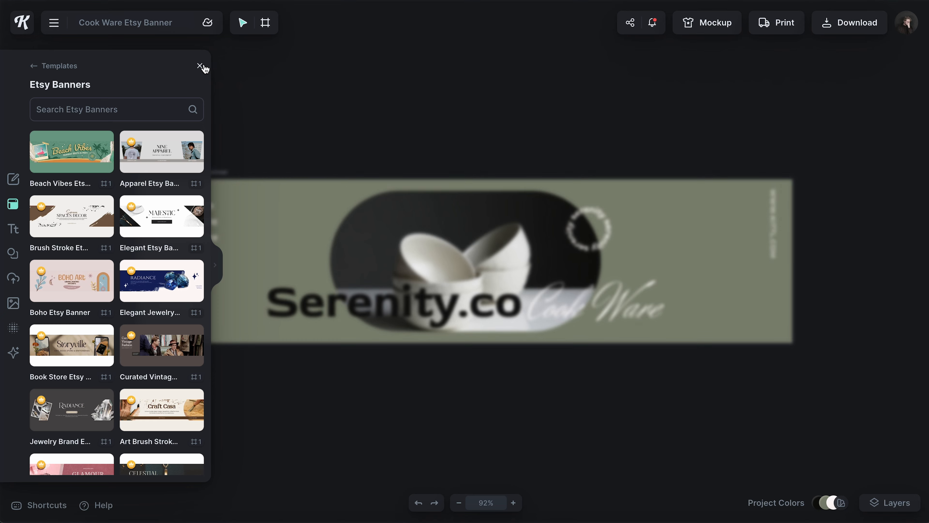
click(201, 65)
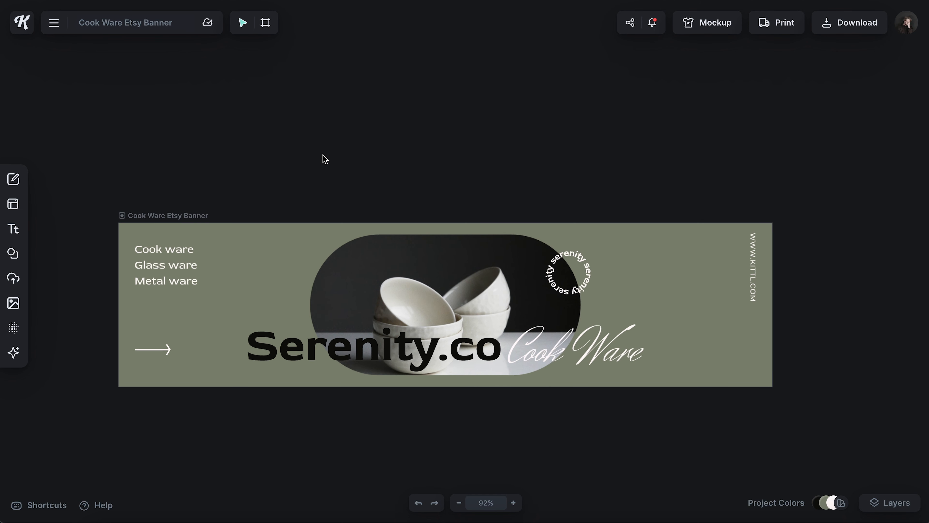
Add the landscape phone case image to the canvas and position it above the banner artboard.
scroll(318, 161, down, 1)
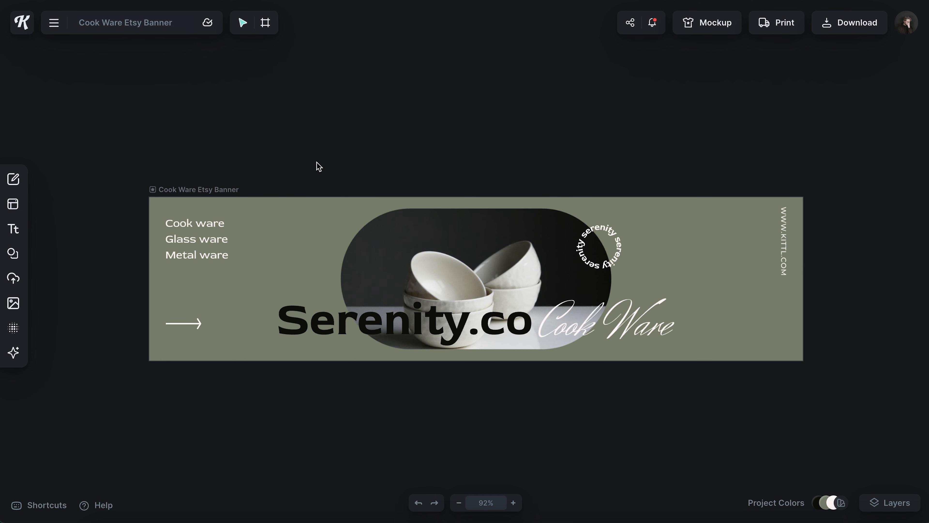
drag(675, 245, 503, 146)
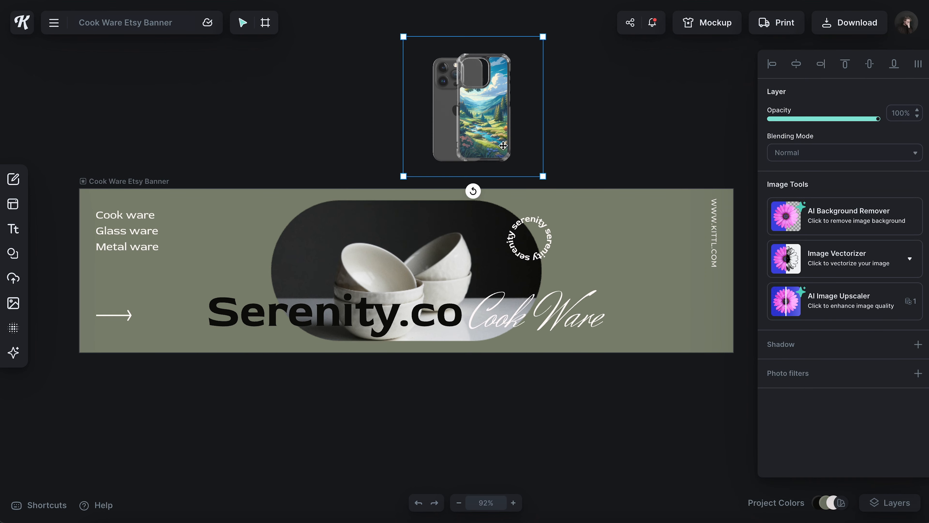
click(573, 135)
click(501, 135)
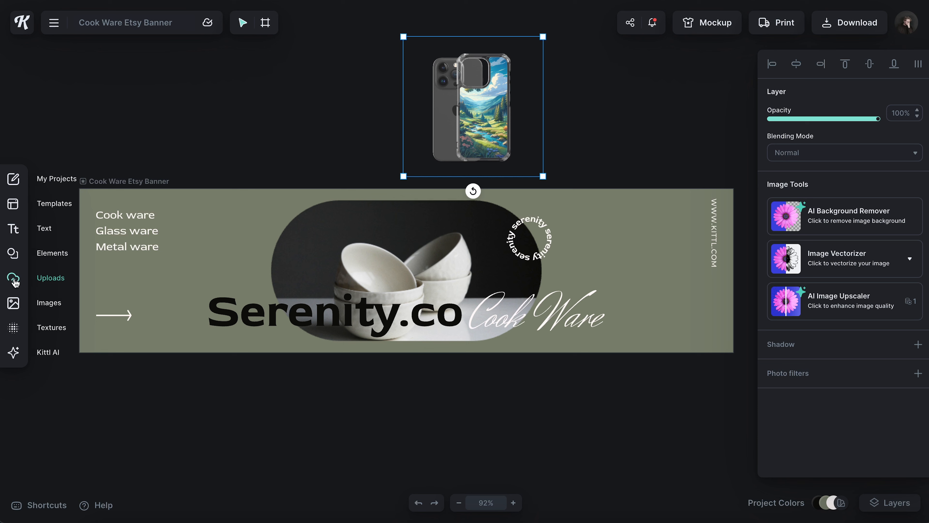
Browse the AI Generated folder of the uploads and expand it to full width.
click(13, 279)
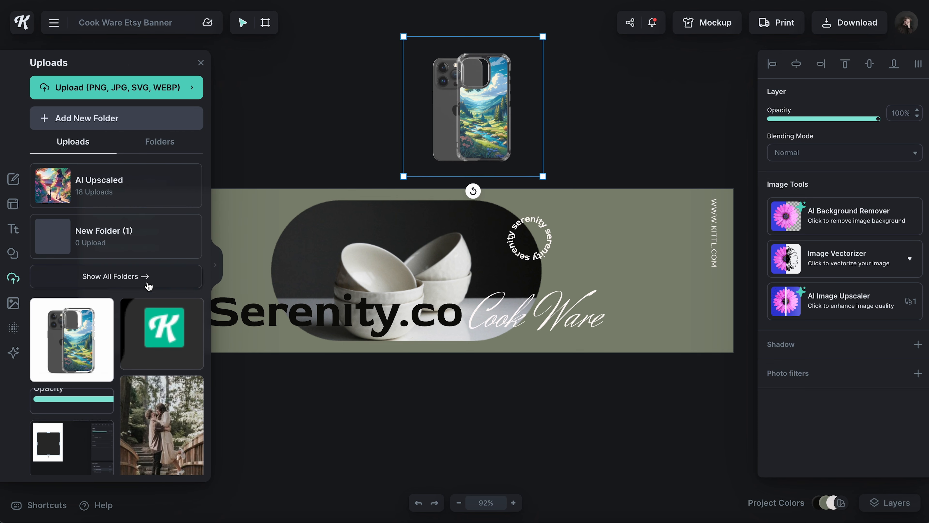
click(143, 276)
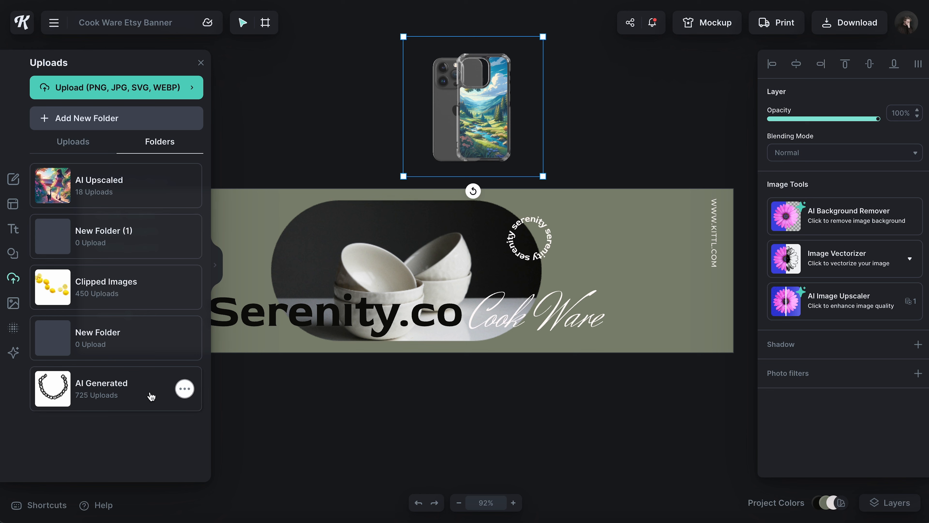
click(147, 397)
scroll(113, 330, down, 10)
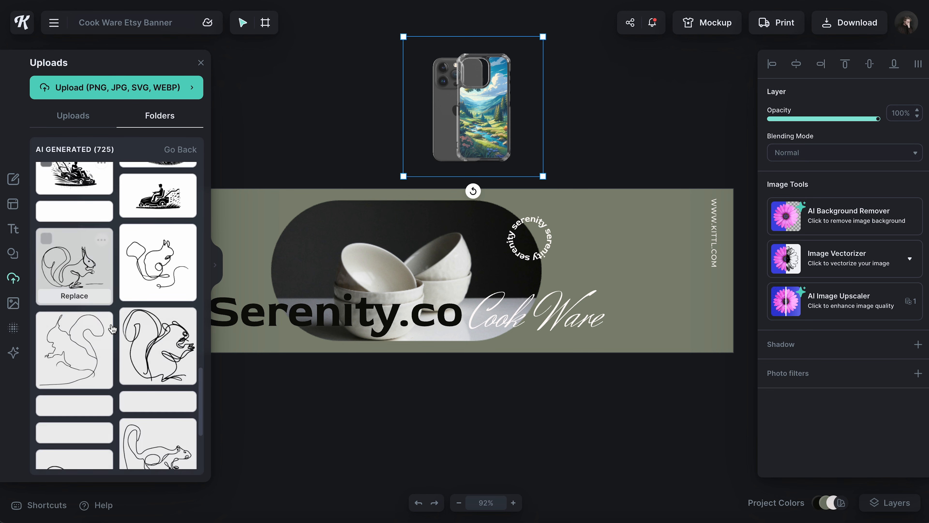
scroll(113, 330, down, 10)
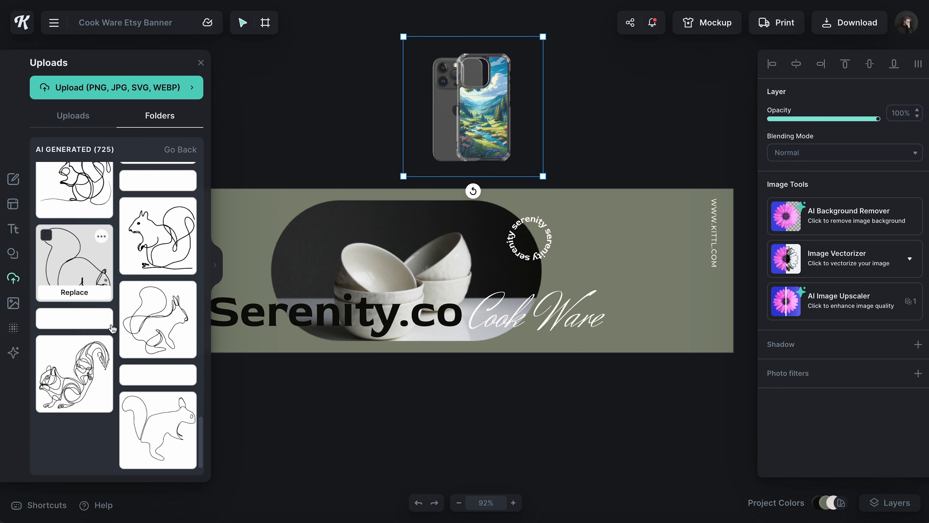
scroll(113, 329, down, 10)
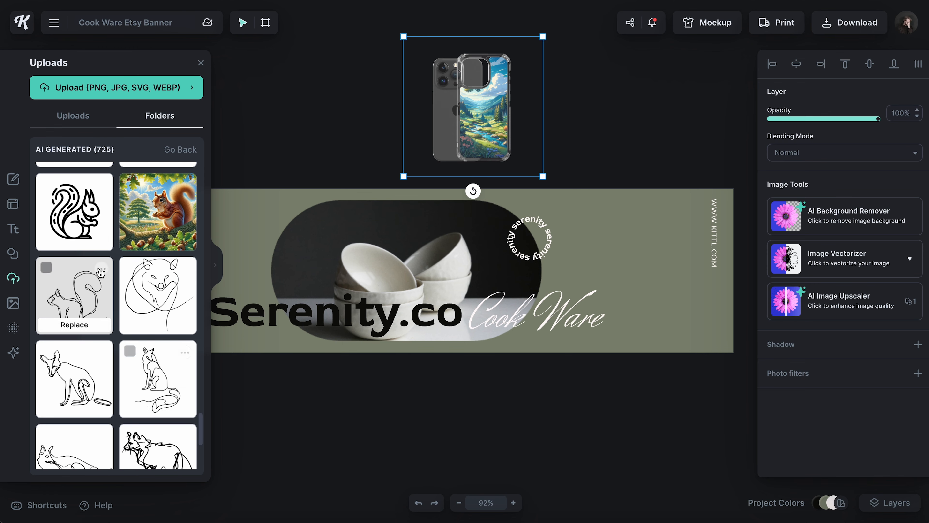
scroll(120, 363, down, 3)
click(215, 265)
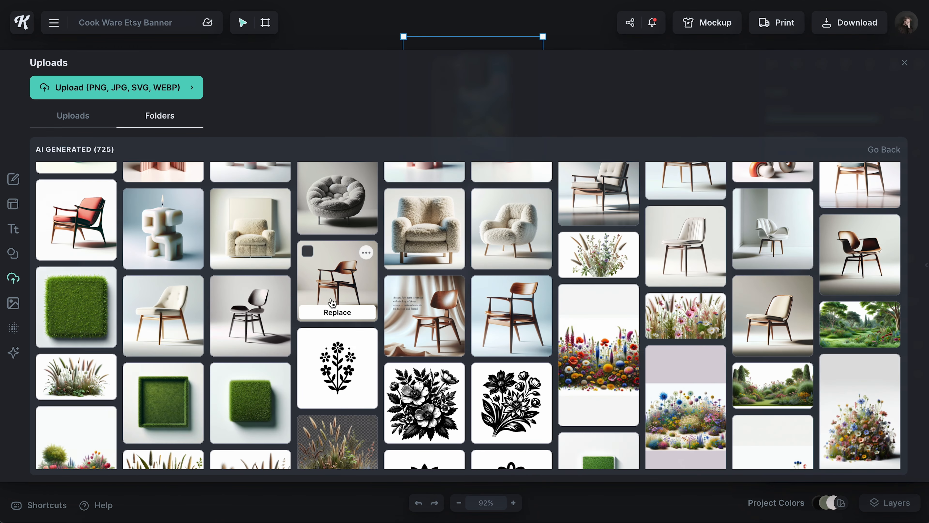
View the generation prompt of the white sherpa chair image.
click(541, 200)
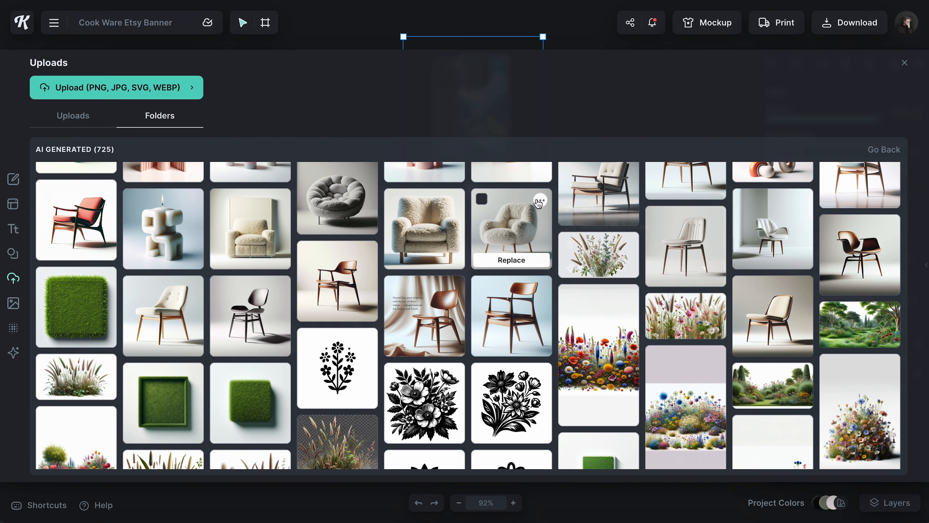
click(593, 267)
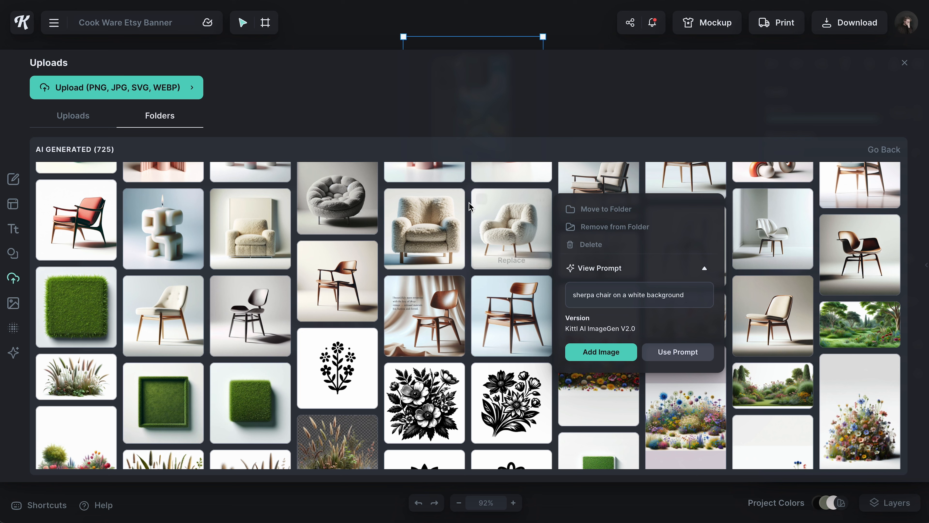
mouse_move(549, 262)
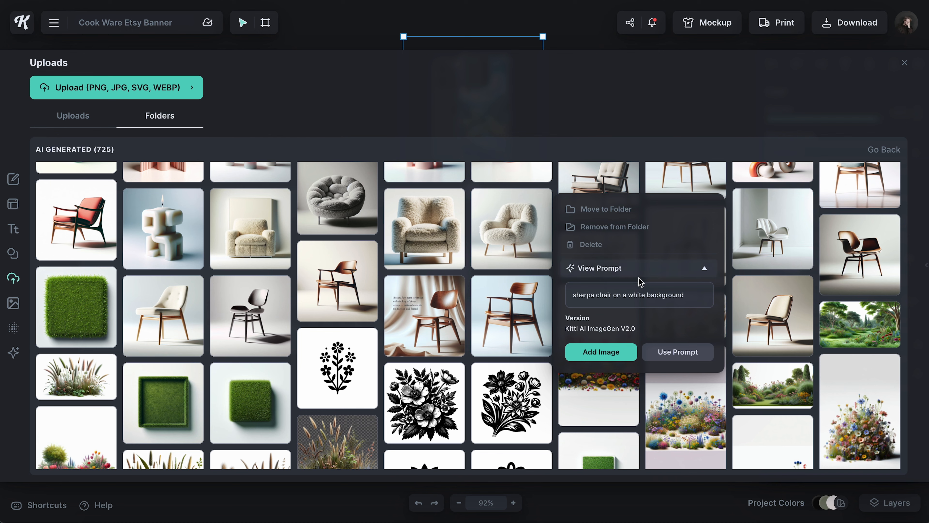
Add the tall valley landscape illustration from the AI Generated folder and place it above the banner beside the phone case.
scroll(496, 290, down, 10)
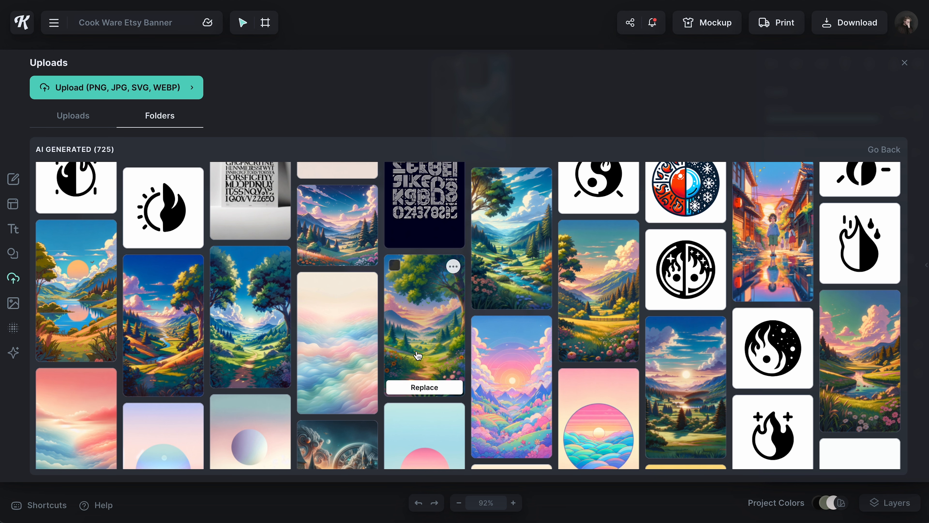
click(511, 254)
click(905, 63)
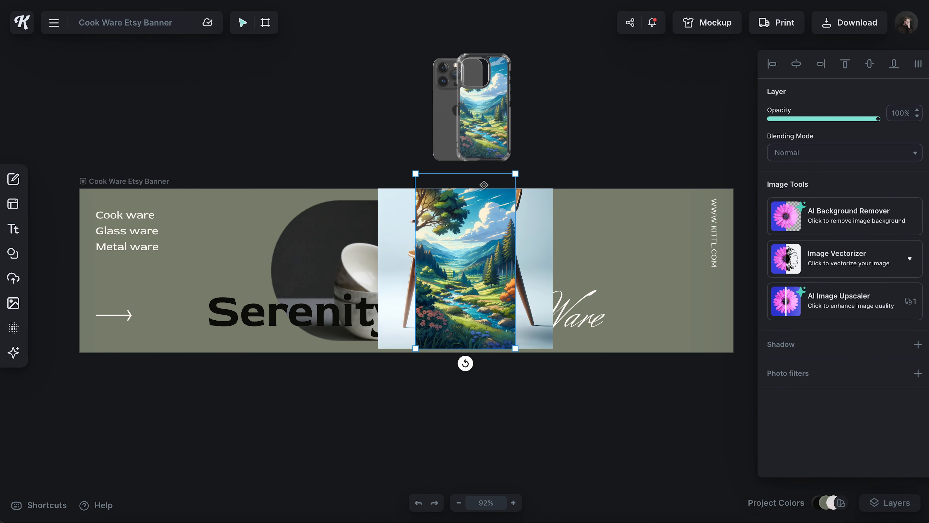
drag(466, 235, 339, 179)
Release the mask on the bowls photo in the middle of the banner and delete the photo.
click(394, 312)
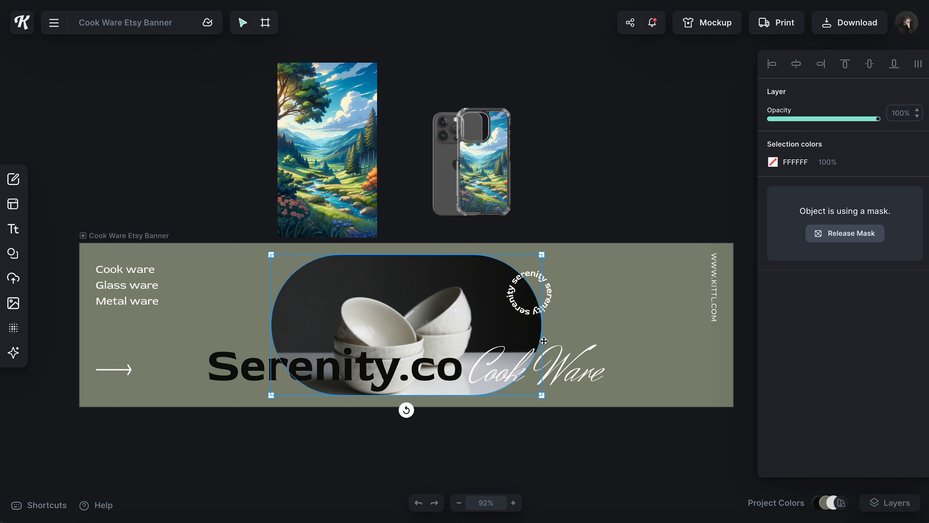
click(838, 236)
click(471, 276)
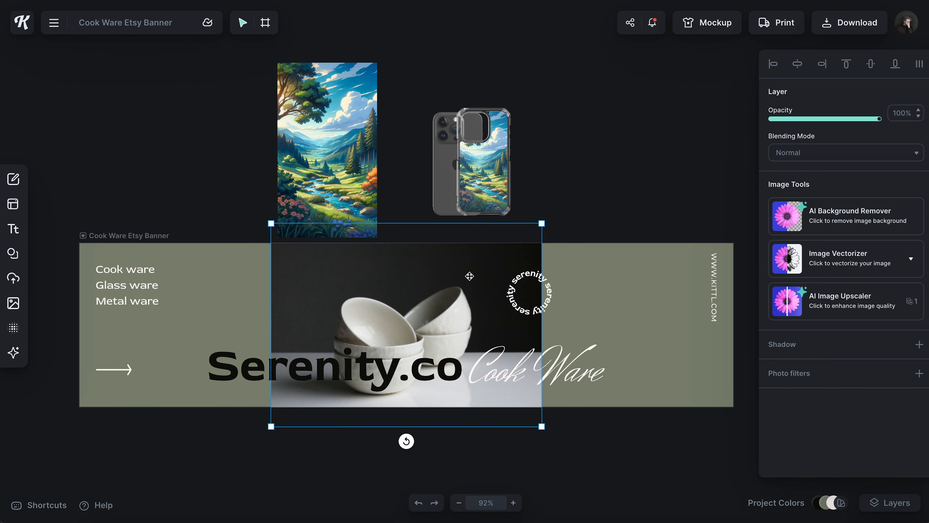
key(Delete)
Fill the banner's central pill-shaped frame with the valley landscape illustration.
drag(325, 144, 352, 300)
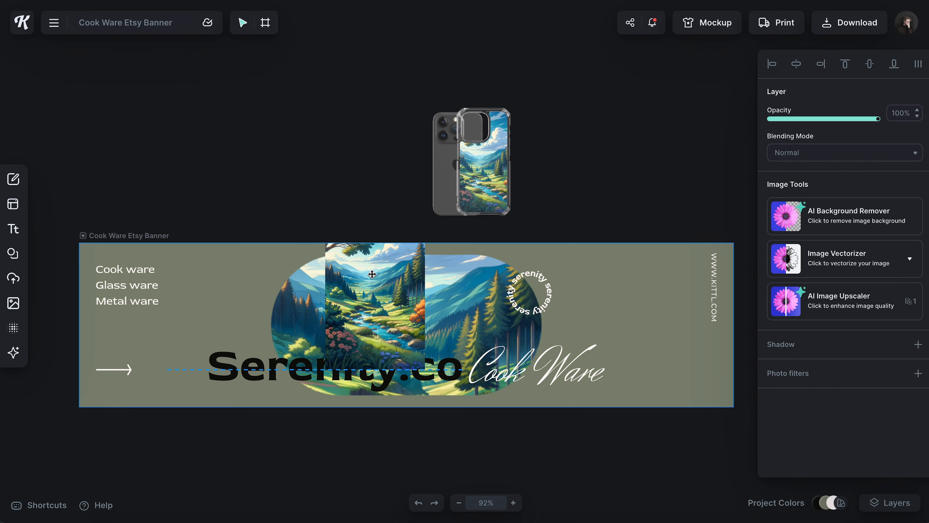
click(596, 141)
scroll(595, 141, down, 2)
scroll(602, 146, left, 2)
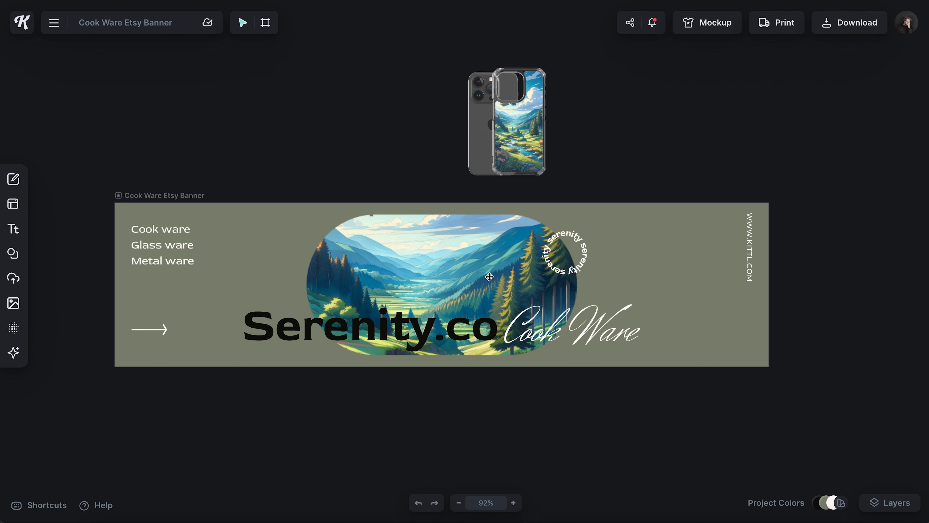
Reposition the landscape inside the pill-shaped frame to show its lower part with the stream and orange trees.
drag(472, 280, 469, 183)
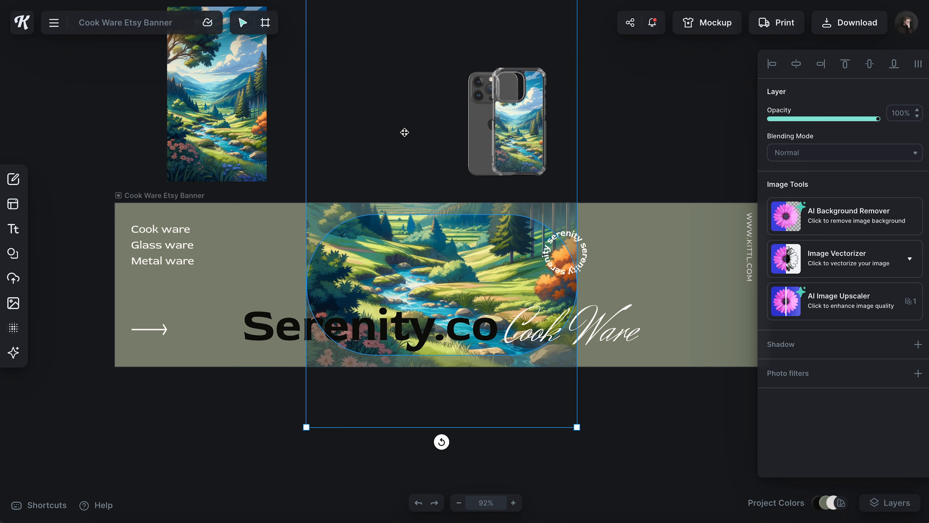
click(613, 147)
scroll(516, 365, down, 1)
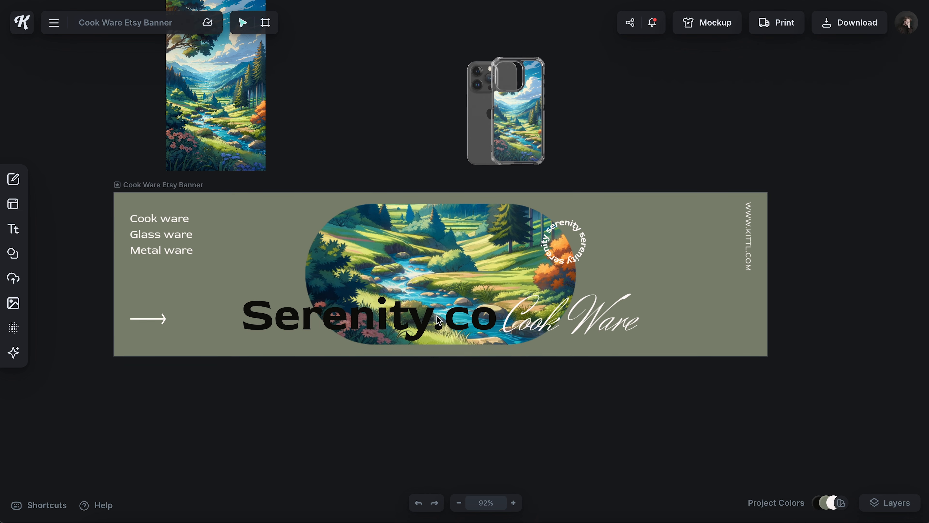
Set the remaining valley landscape illustration as the banner's background image.
drag(247, 143, 267, 250)
right_click(268, 250)
click(318, 400)
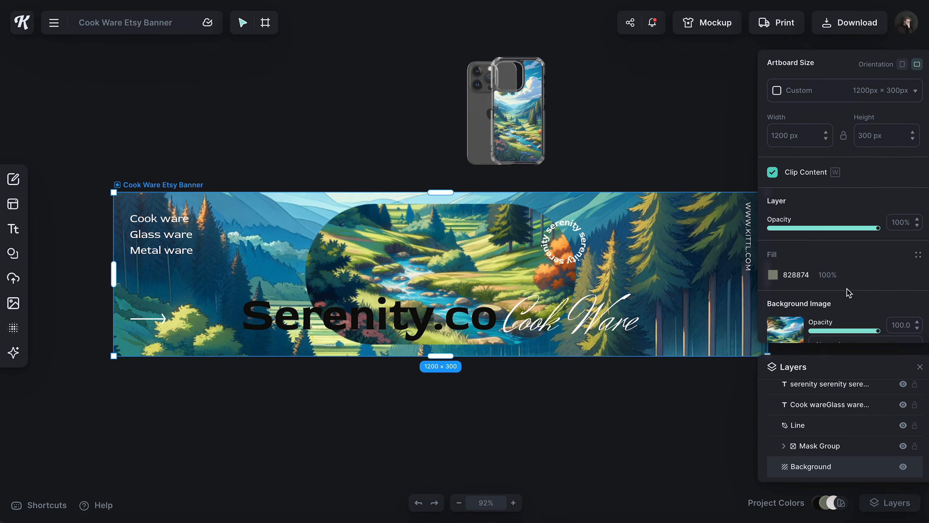
Set the blur of the banner's background image to 10%.
scroll(849, 293, down, 2)
click(841, 325)
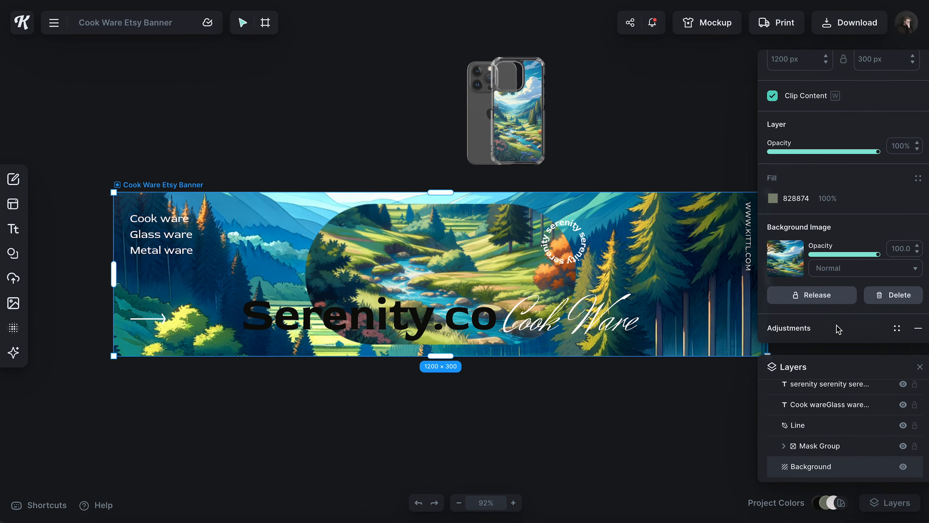
scroll(860, 256, down, 7)
scroll(866, 279, down, 1)
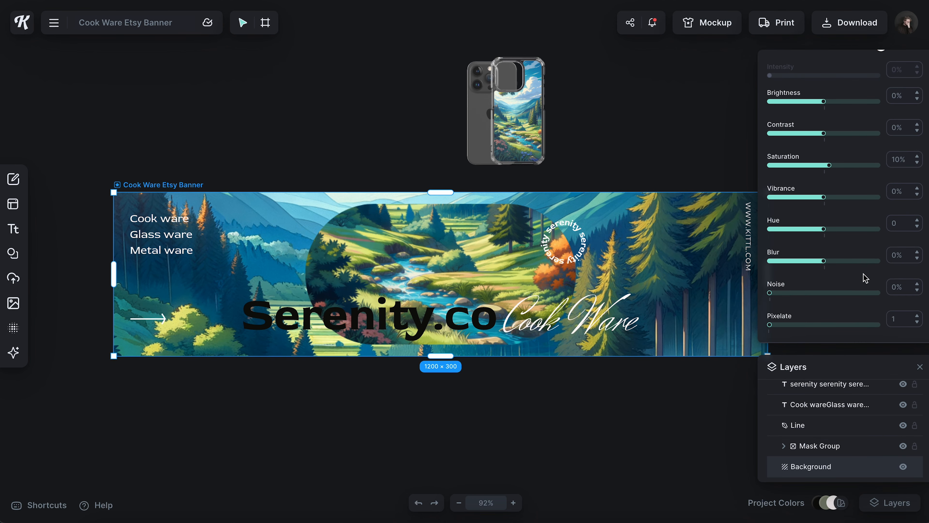
mouse_move(824, 261)
mouse_down()
mouse_move(832, 264)
mouse_move(810, 265)
mouse_up()
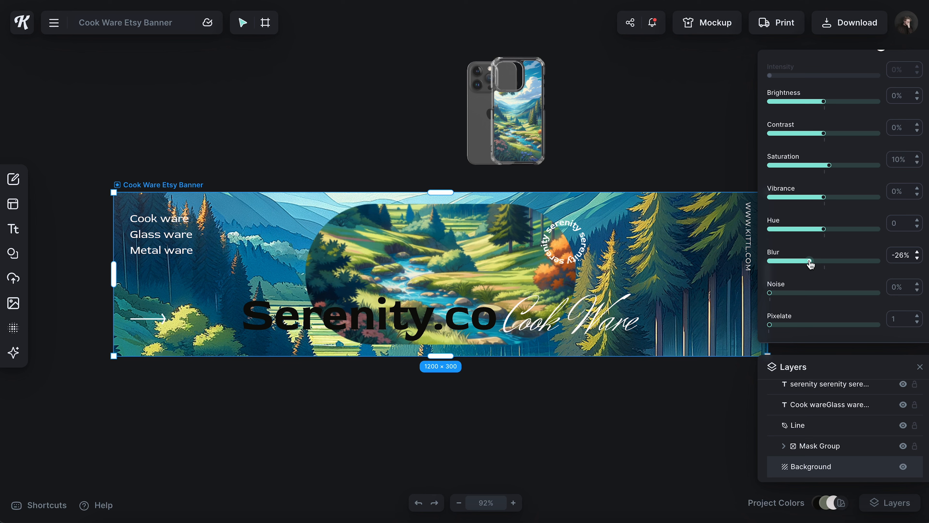
drag(812, 264, 831, 263)
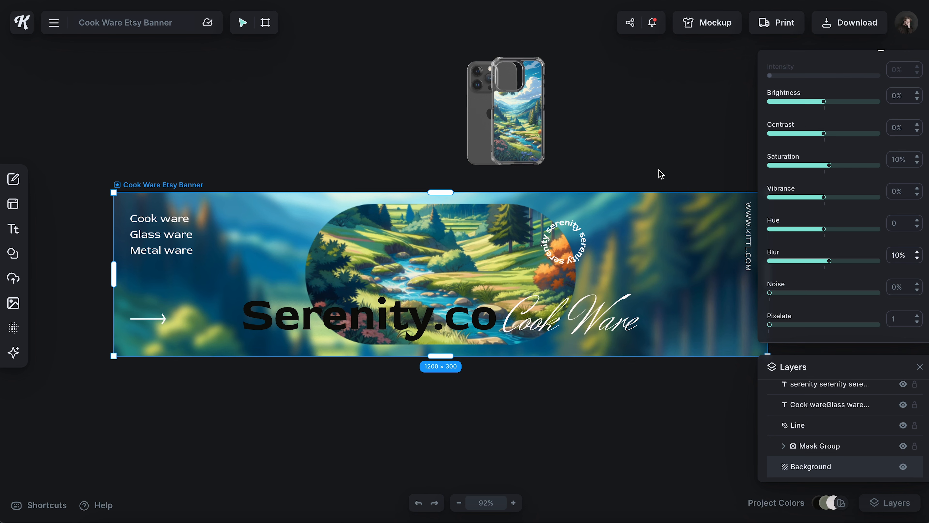
Change the typeface of the "Serenity.co" heading to Bricolage Grotesque.
click(396, 316)
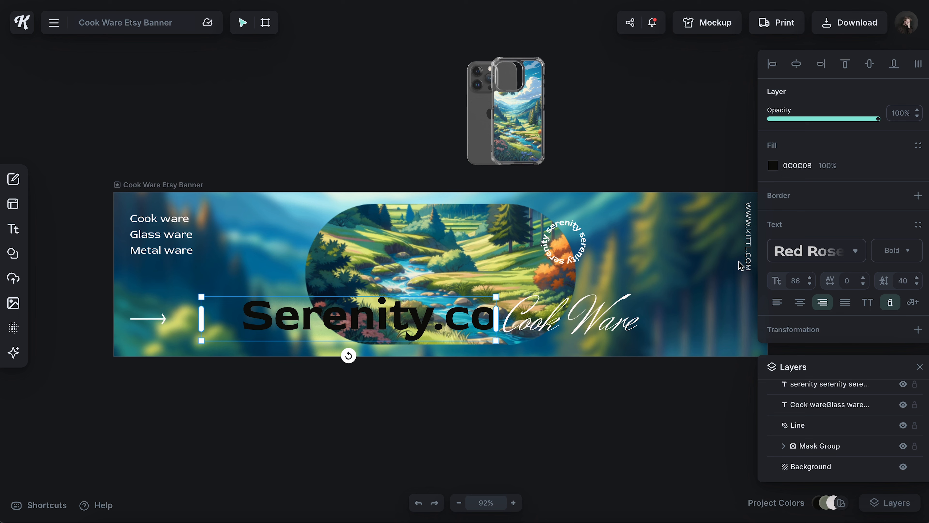
click(808, 246)
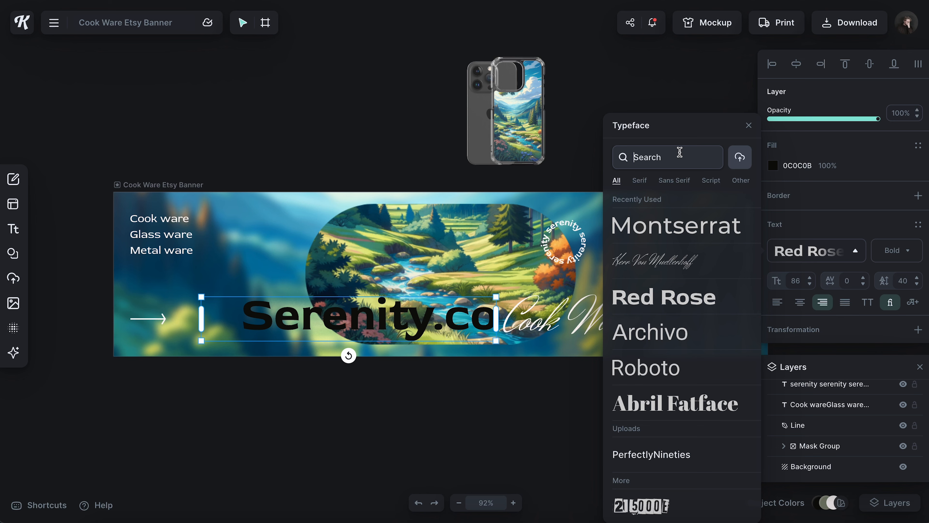
text(BRI)
click(677, 315)
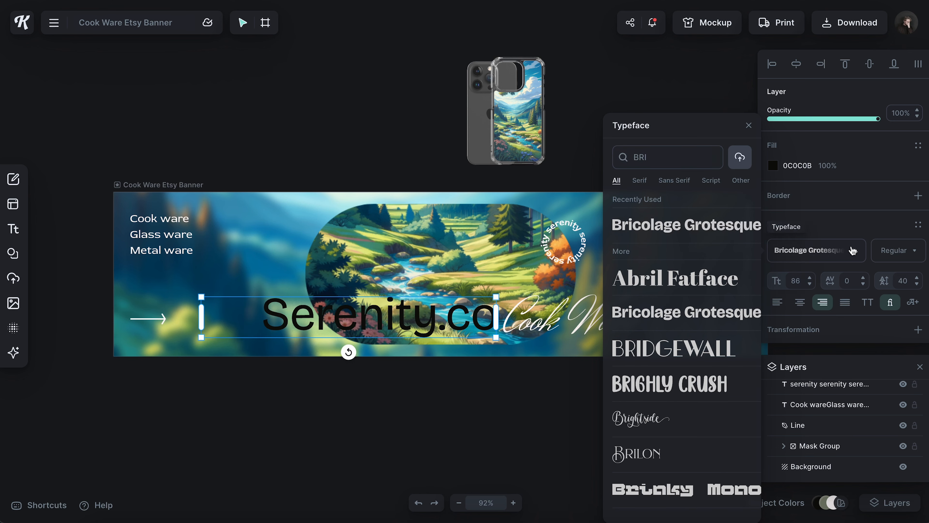
Set the "Serenity.co" heading in all capitals and change its fill colour to white, FFFFFF.
click(865, 303)
click(773, 169)
drag(675, 236, 518, 146)
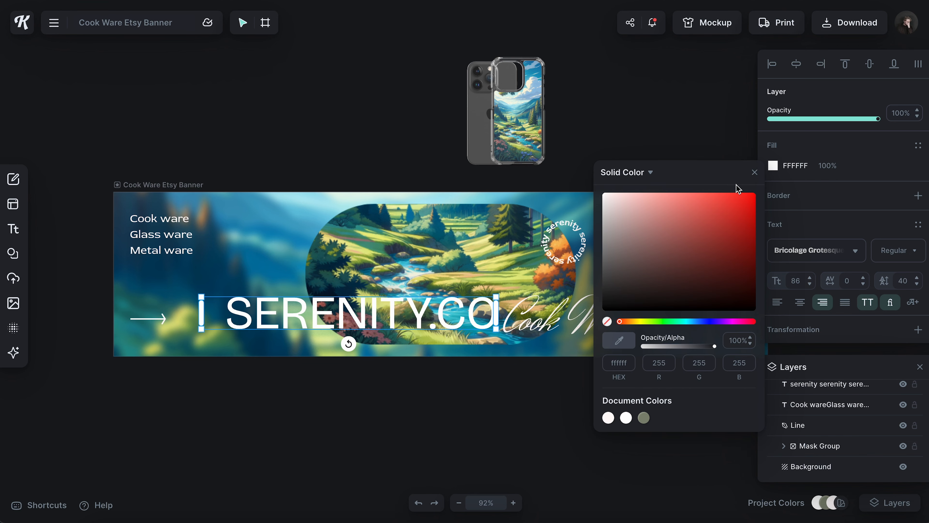
click(755, 172)
Replace the heading text with "AURA BOX" and set its font weight to ExtraBold.
key(ctrl+a)
text(aura bo)
key(ctrl+a)
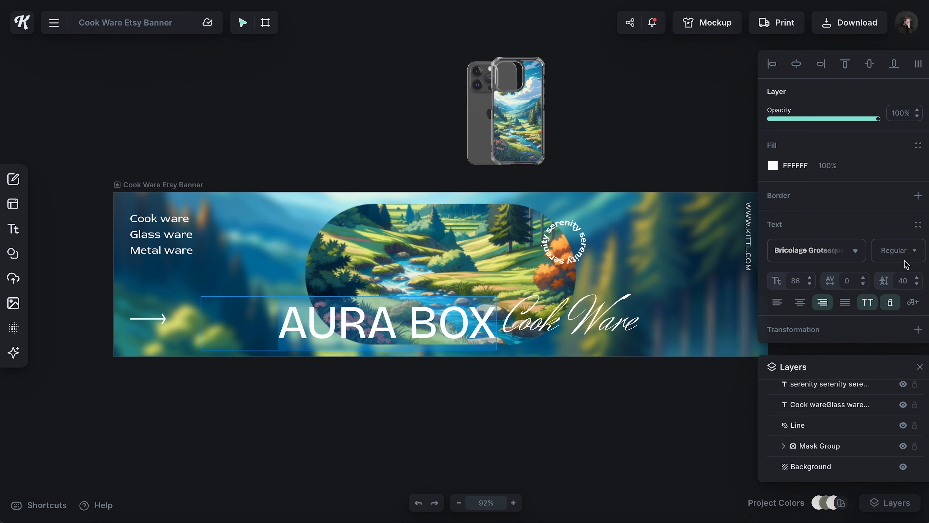
click(900, 253)
scroll(874, 366, down, 5)
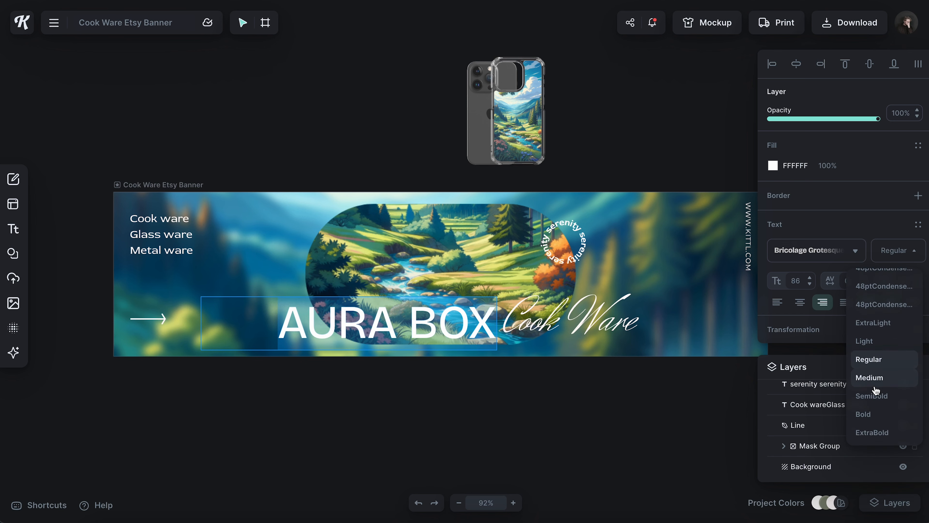
click(880, 431)
click(577, 145)
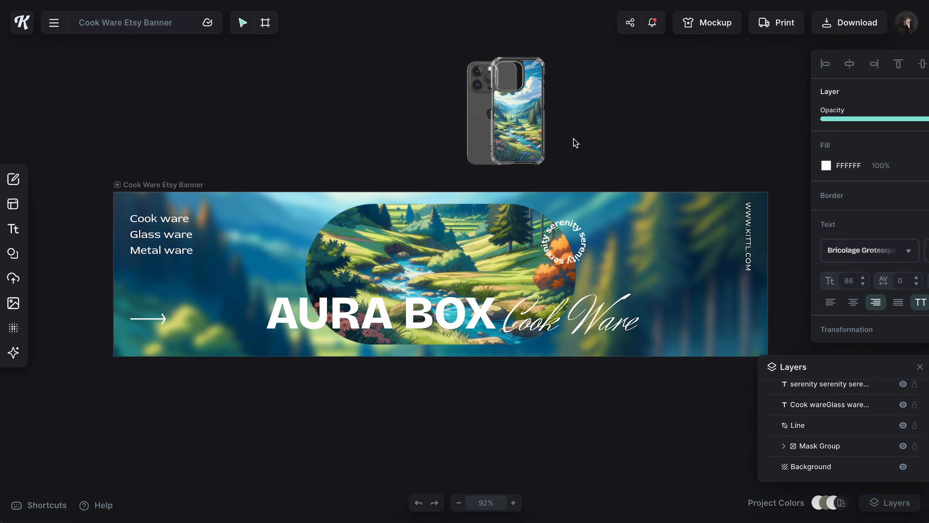
Delete the script "Cook Ware" text and extend the heading to read "AURA BOX STUDIO".
click(586, 318)
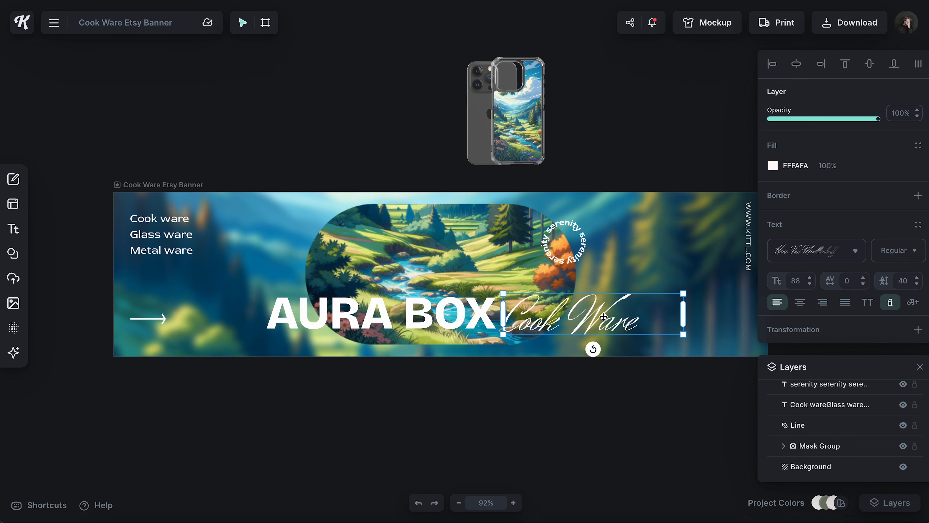
key(Delete)
double_click(474, 319)
click(491, 319)
text(co)
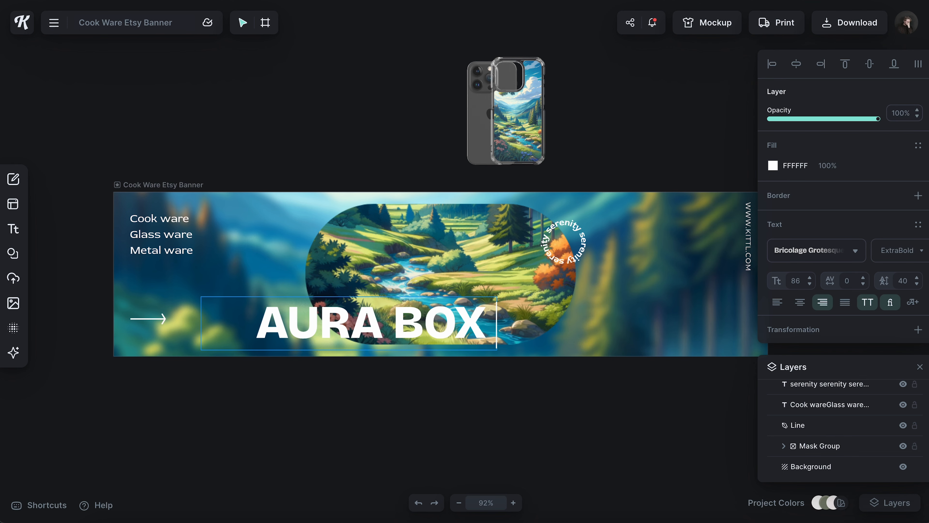
key(Escape)
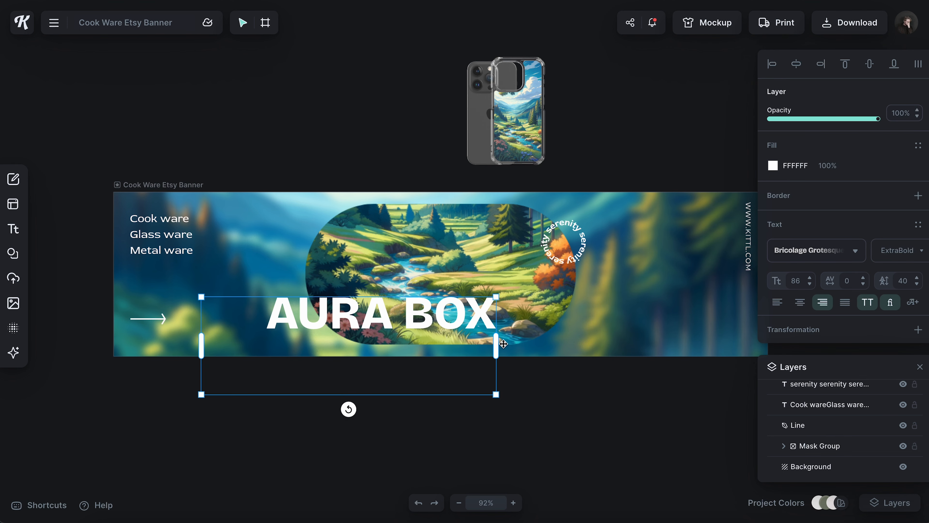
Widen the heading's text box so it fits on one line and centre it horizontally on the banner.
drag(496, 343, 642, 329)
click(796, 67)
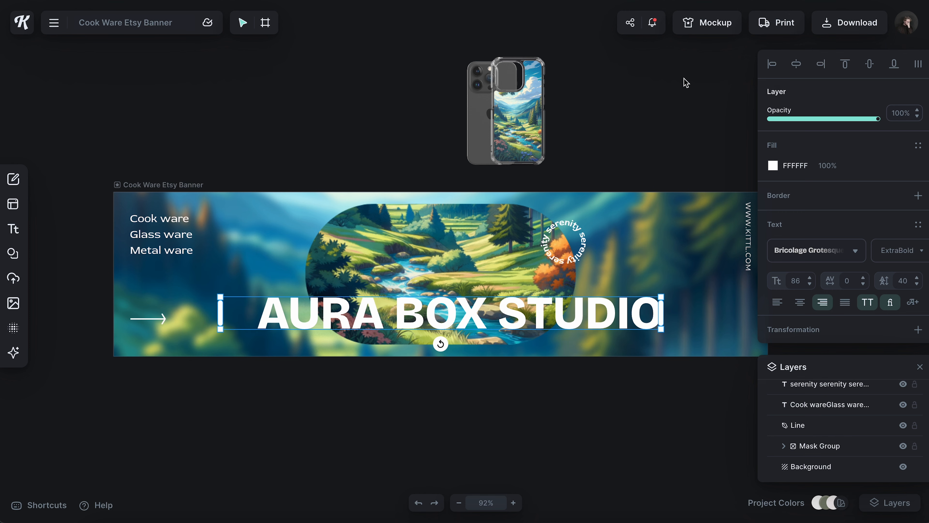
click(684, 85)
Change the three-line "Cook ware, Glass ware, Metal ware" text to Bricolage Grotesque SemiBold.
click(164, 240)
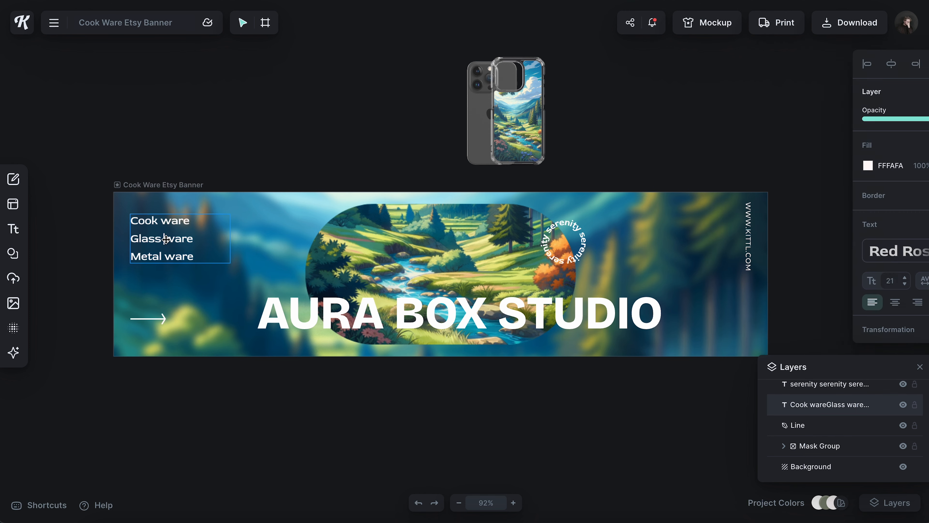
click(833, 250)
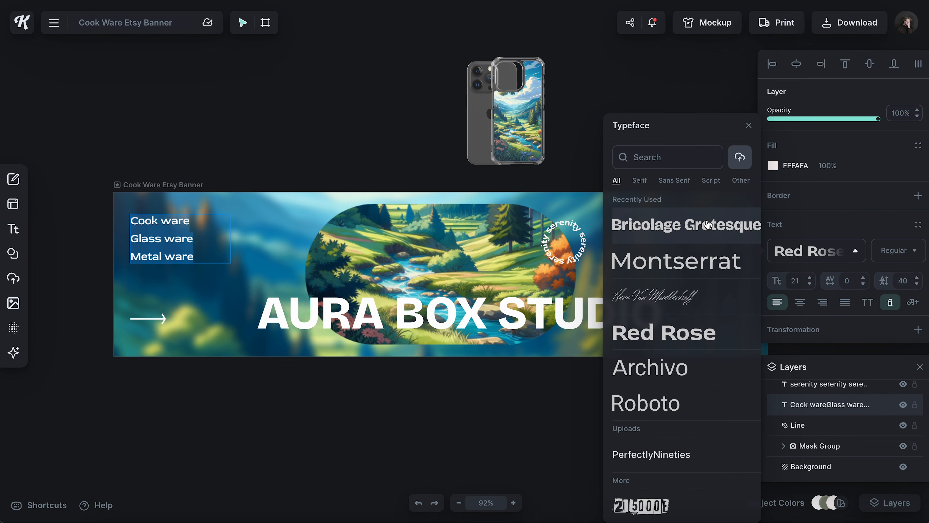
click(700, 223)
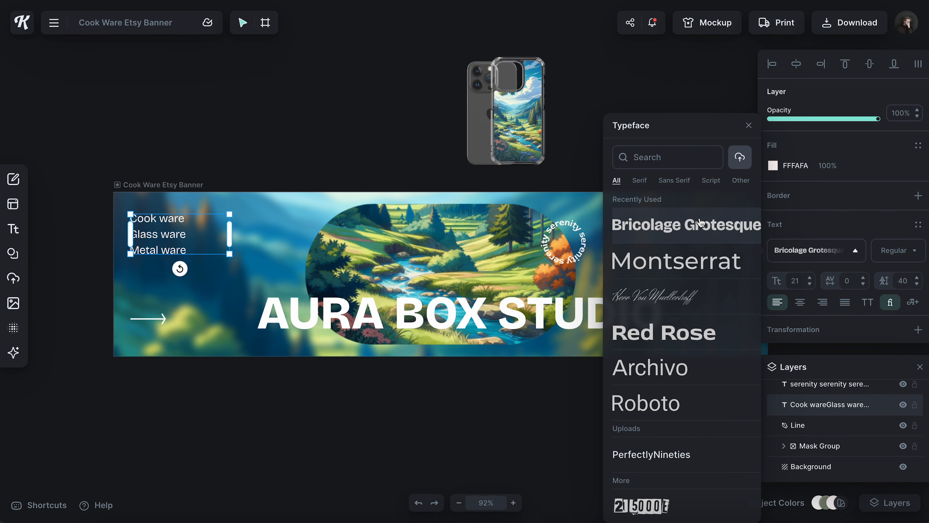
click(890, 253)
click(877, 394)
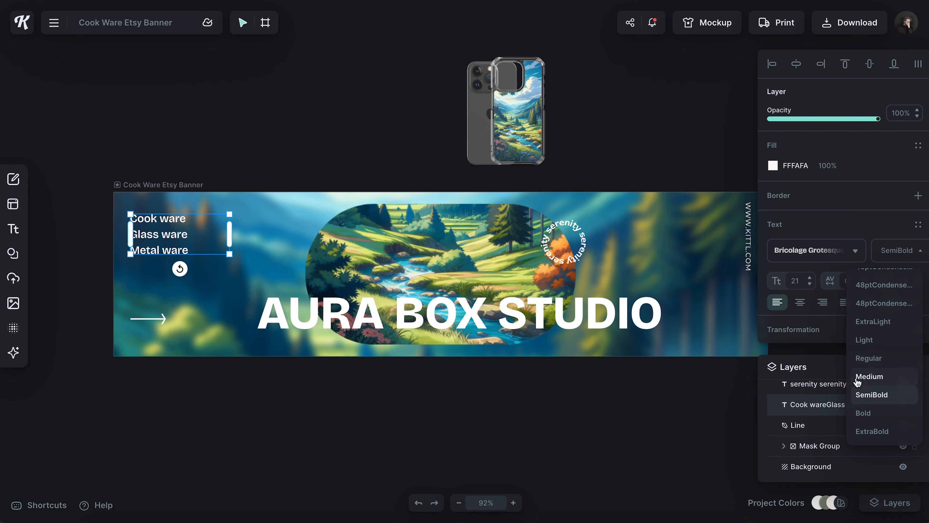
Replace the three-line text with "PHONE CASES", "FOR ANIME" and "LOVERS" on separate lines.
double_click(180, 236)
key(ctrl+a)
text(PHONE CASES)
key(Return)
text(FOR ANIME)
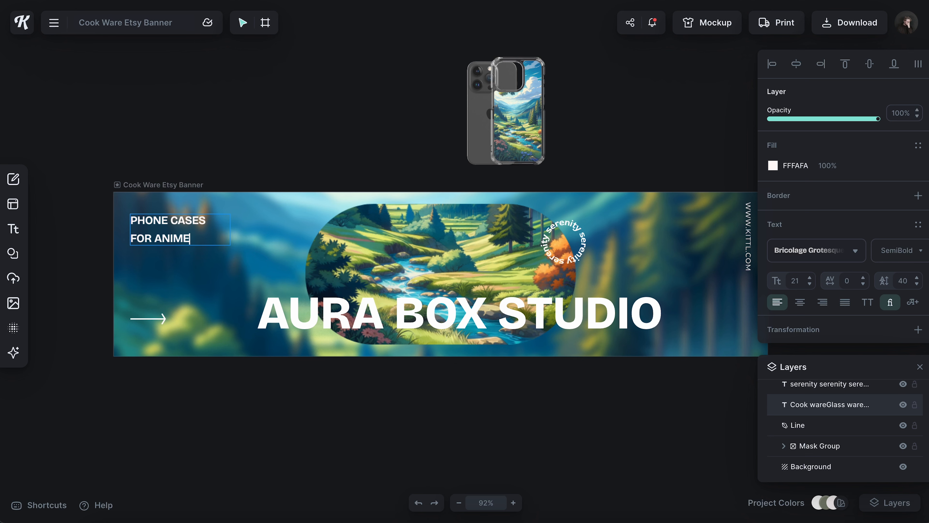
key(Return)
text(LOVERS)
key(Escape)
Delete the vertical web address and shift the tagline and the arrow slightly inward, aligned along their left edges.
click(713, 240)
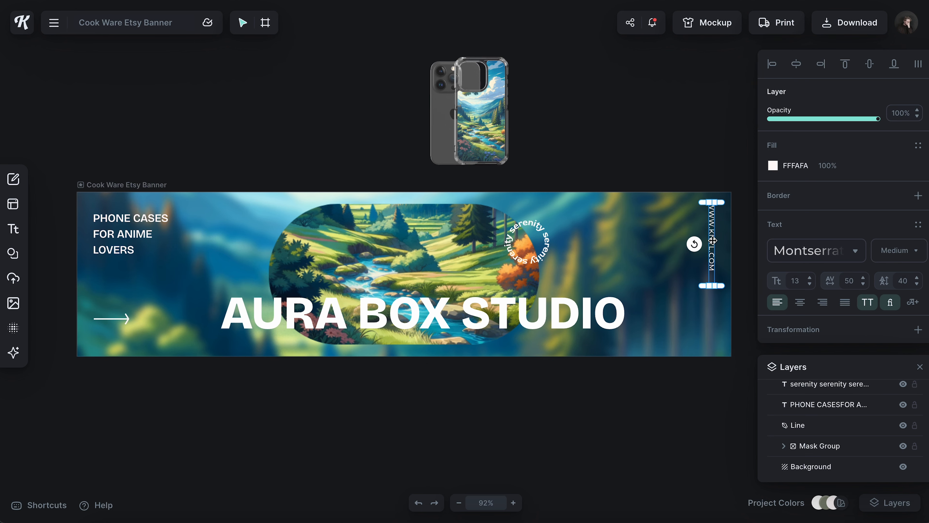
key(Delete)
drag(123, 235, 134, 240)
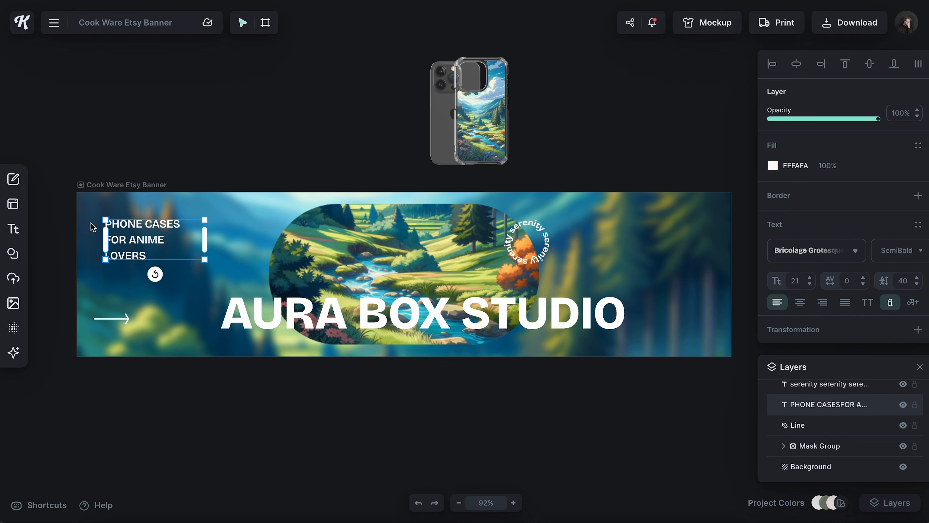
drag(116, 318, 125, 327)
click(176, 150)
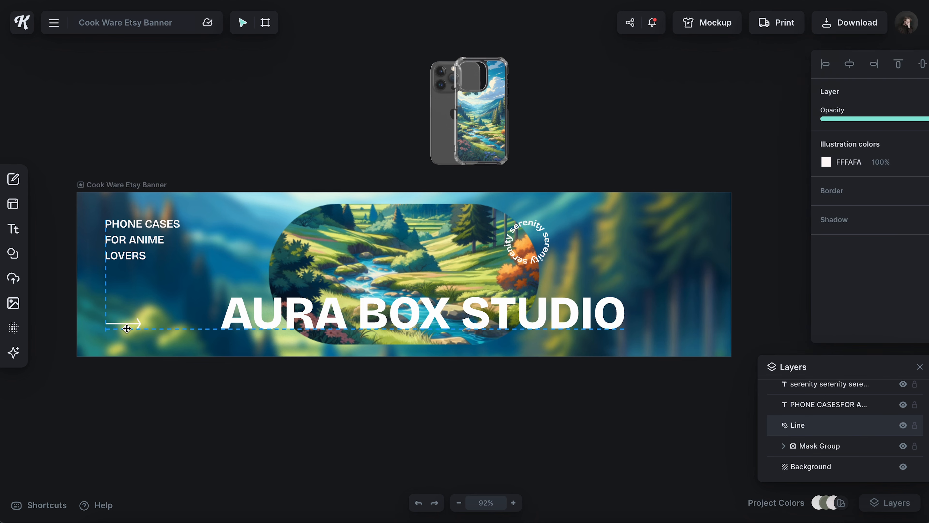
key(Escape)
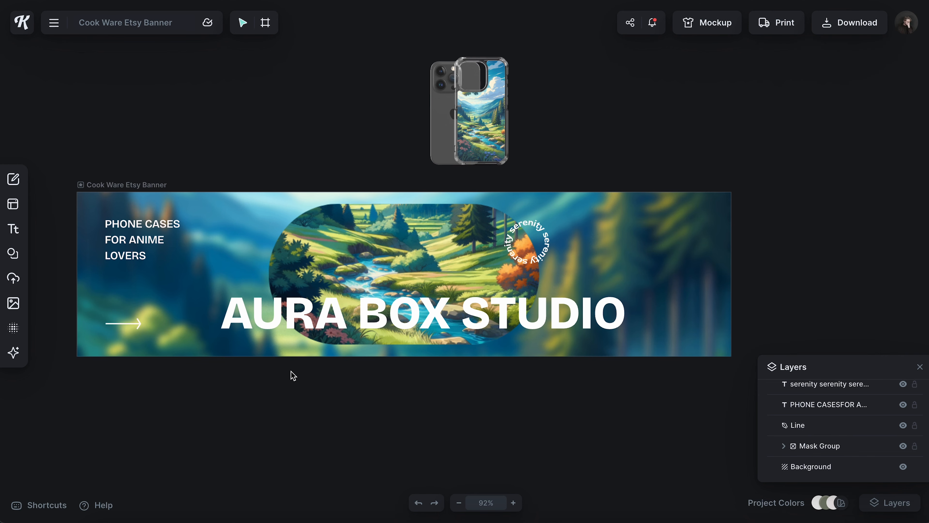
Set the circular "serenity" text in Bricolage Grotesque and replace its wording with "AURA BOX STUDIO".
double_click(537, 253)
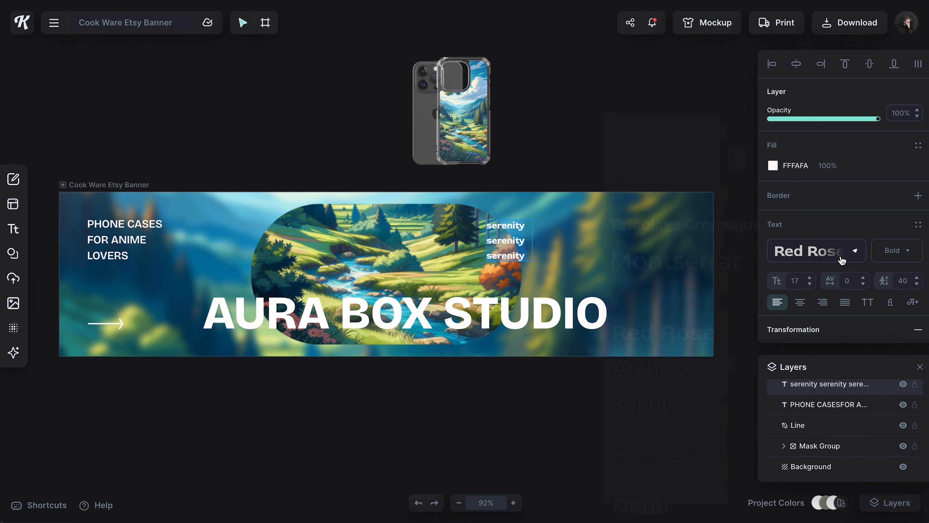
click(681, 226)
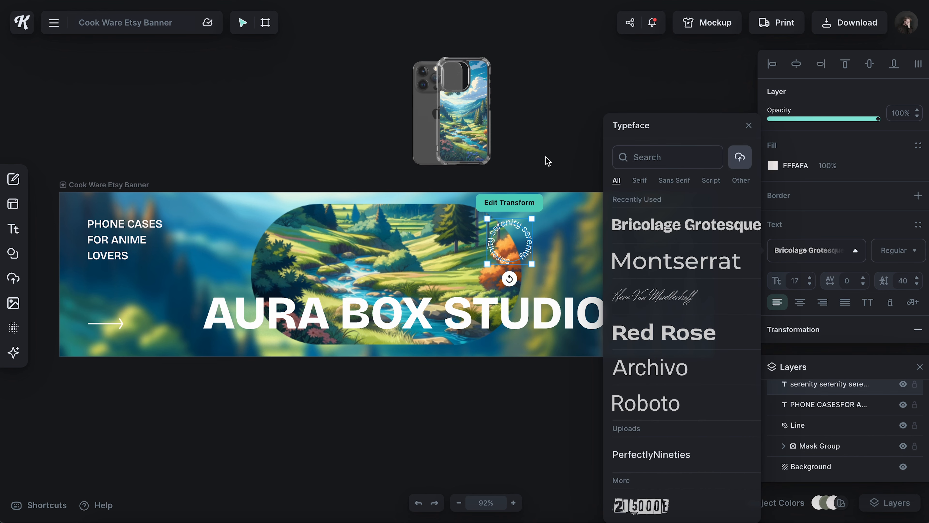
double_click(537, 226)
text(A)
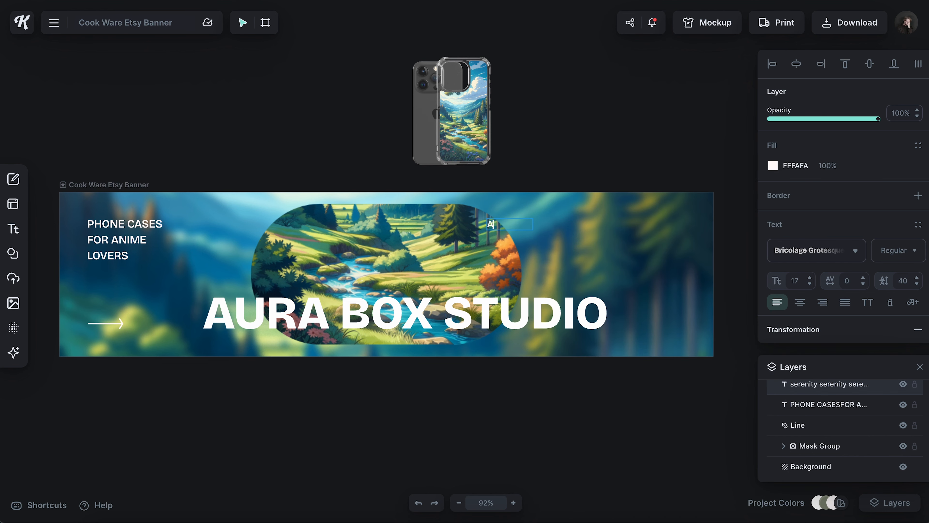
text(URA BOX STUDIO)
key(Escape)
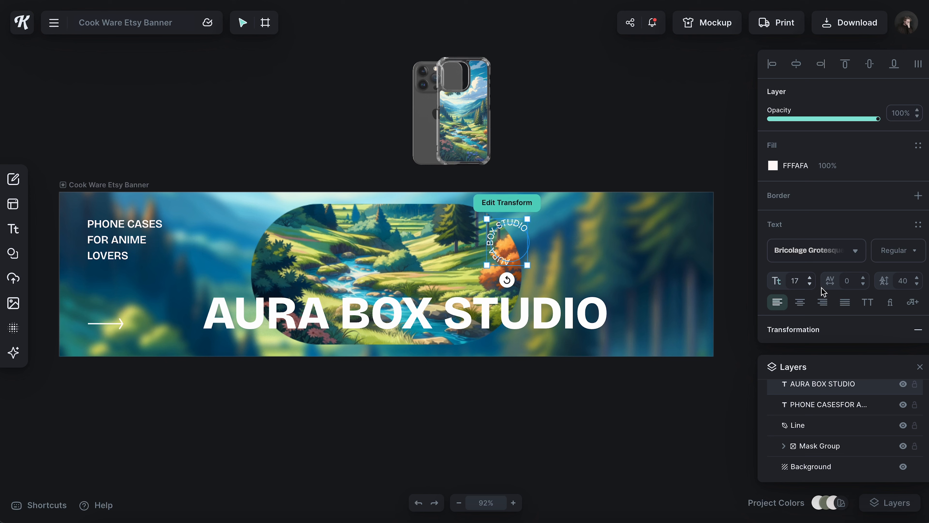
Increase the letter spacing of the circular text to 260 so it wraps around the full circle.
click(864, 279)
click(864, 279)
click(863, 279)
drag(864, 280, 864, 281)
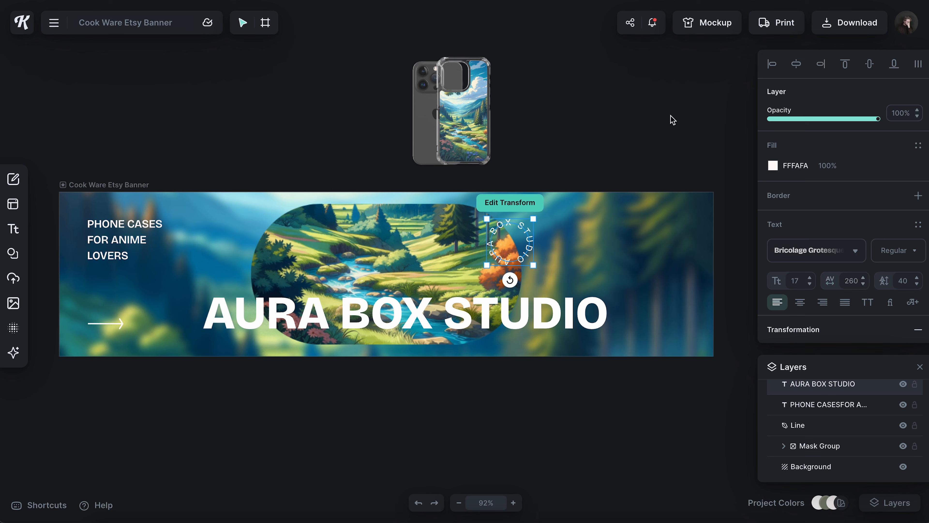
click(672, 120)
Place the phone case image in the banner's right part, enlarge it to over twice its size, and send it behind the other elements.
drag(484, 124, 611, 289)
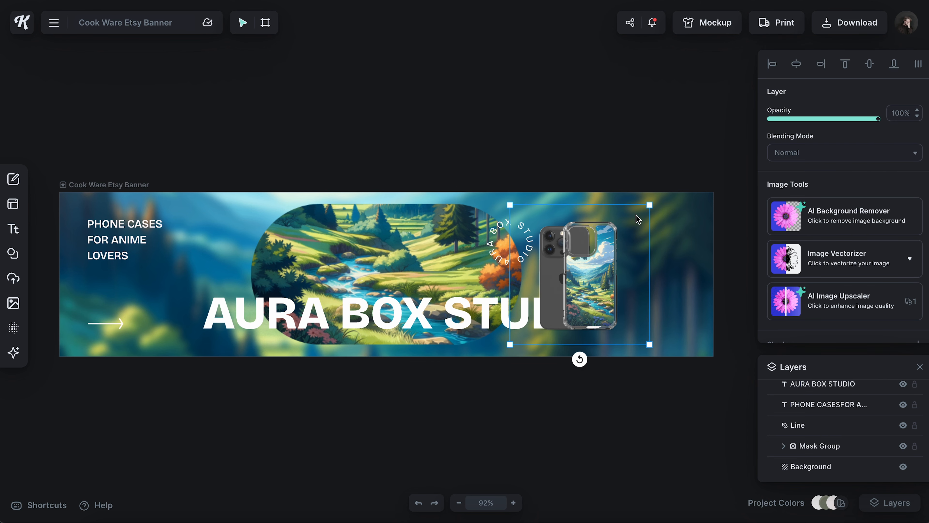
drag(650, 205, 741, 114)
drag(600, 293, 640, 314)
right_click(647, 315)
click(677, 509)
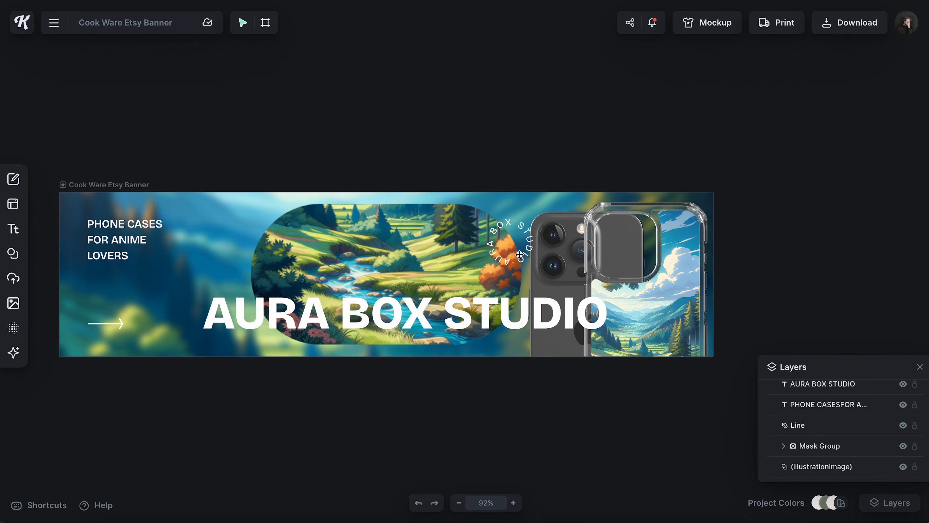
Move the pill-shaped landscape out above the banner and centre the phone case image horizontally on the banner.
drag(387, 262, 356, 97)
click(659, 289)
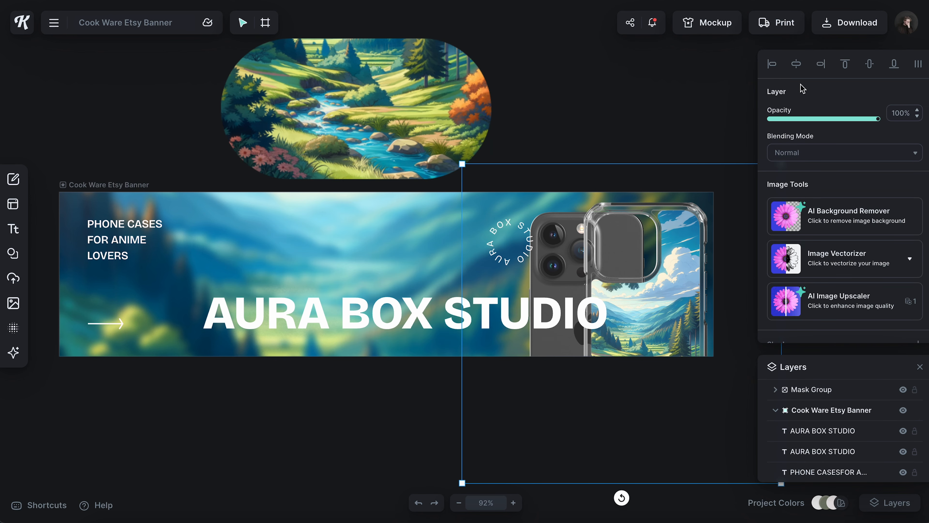
click(795, 64)
Lower the phone case image's brightness to -22% with the photo filters.
scroll(822, 320, down, 2)
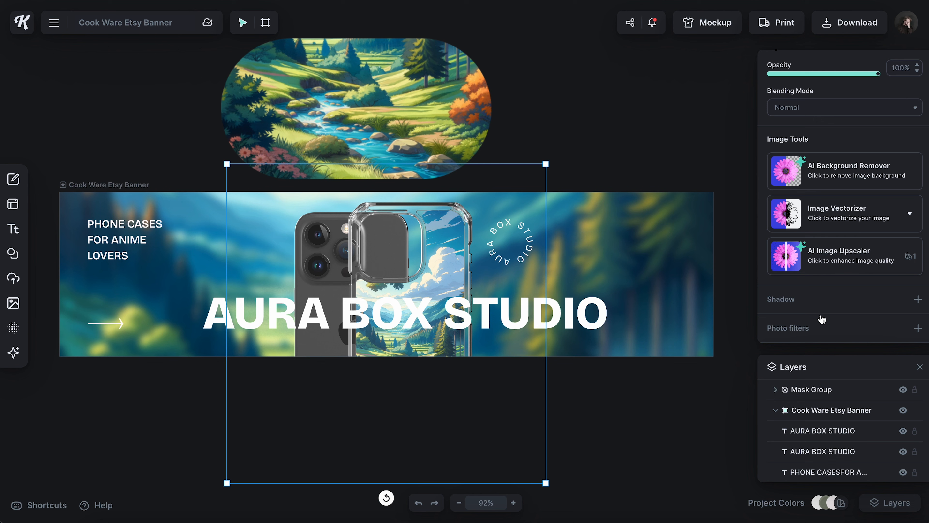
click(818, 332)
scroll(834, 273, down, 5)
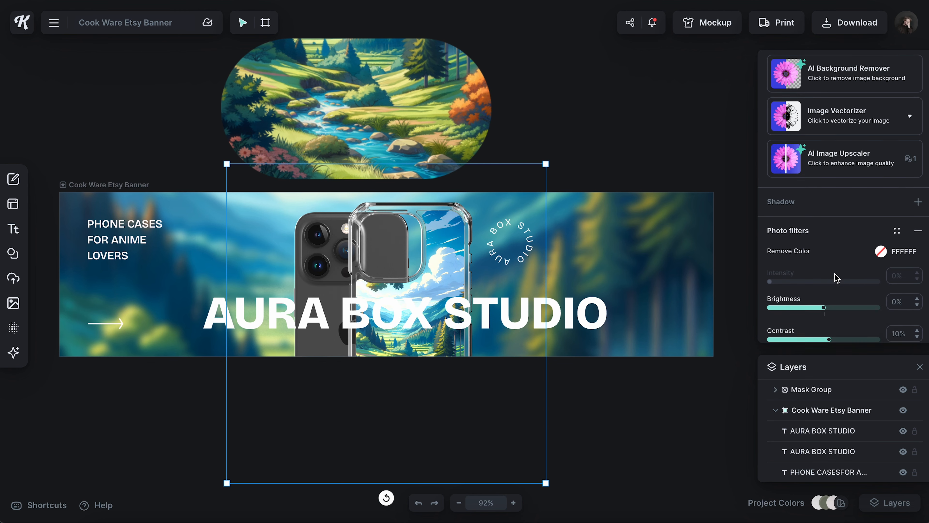
drag(824, 198, 821, 198)
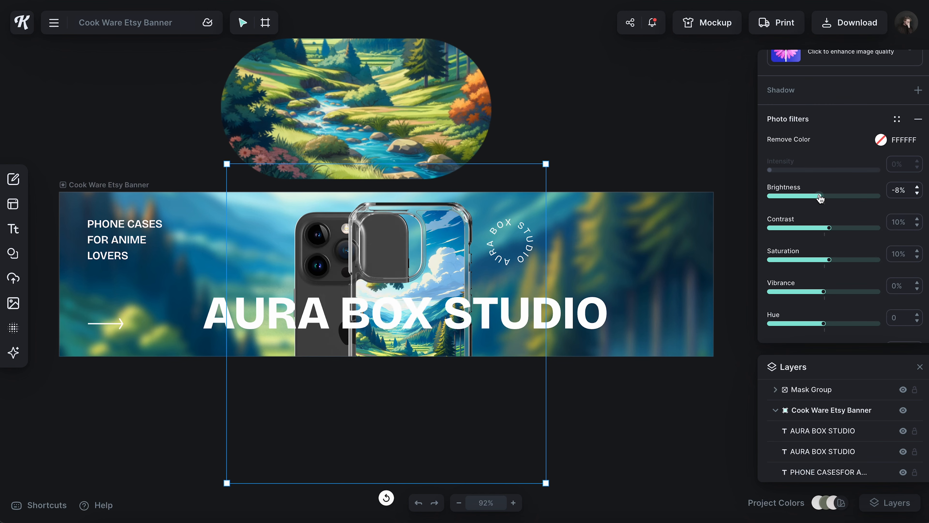
scroll(855, 228, down, 4)
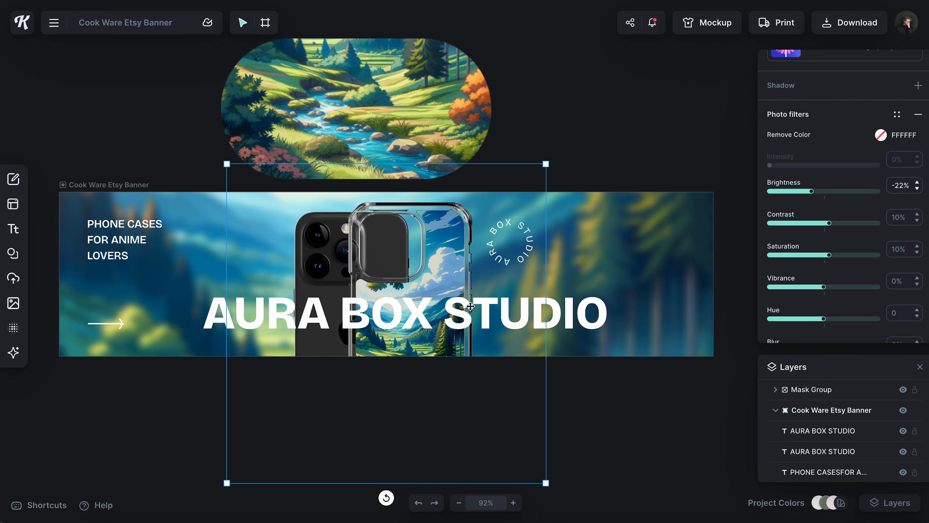
Shrink the circular text into the banner's lower-right corner and the pill-shaped landscape into its upper-right corner.
click(487, 224)
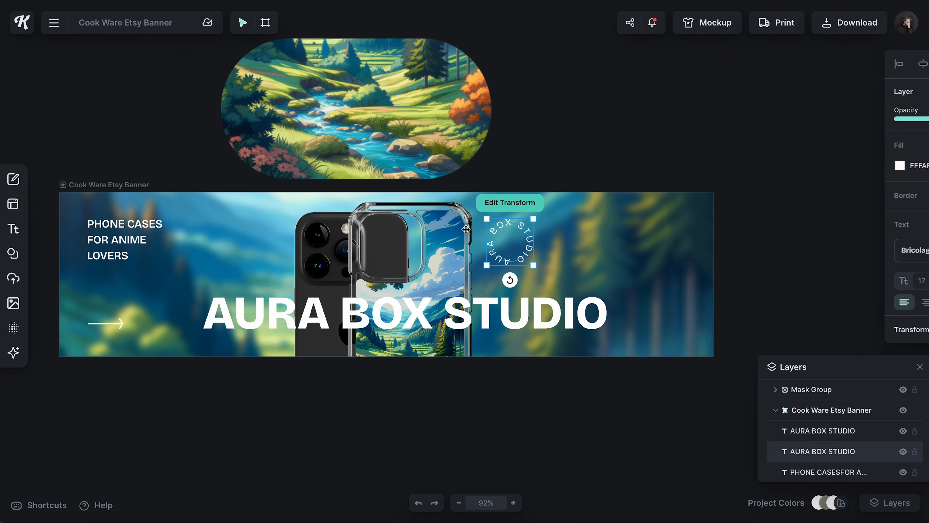
drag(487, 220, 668, 316)
click(265, 161)
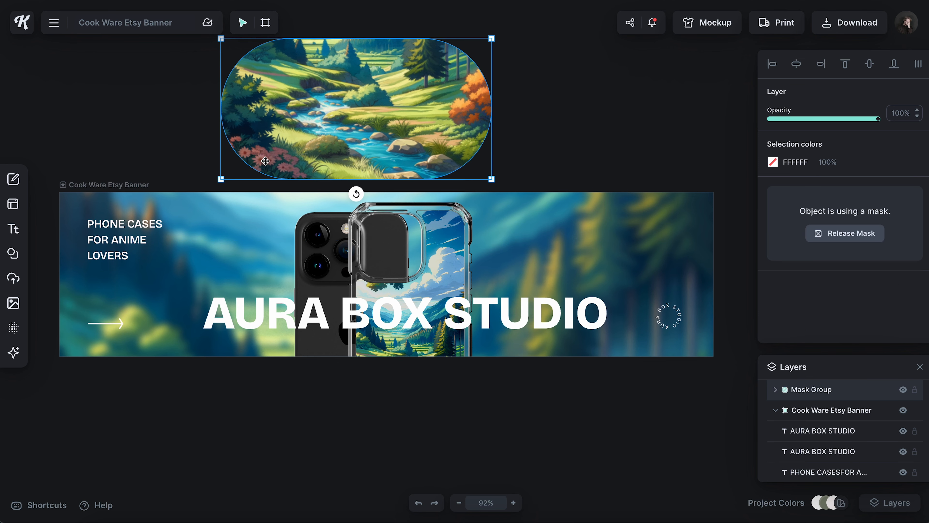
drag(221, 179, 677, 217)
click(562, 135)
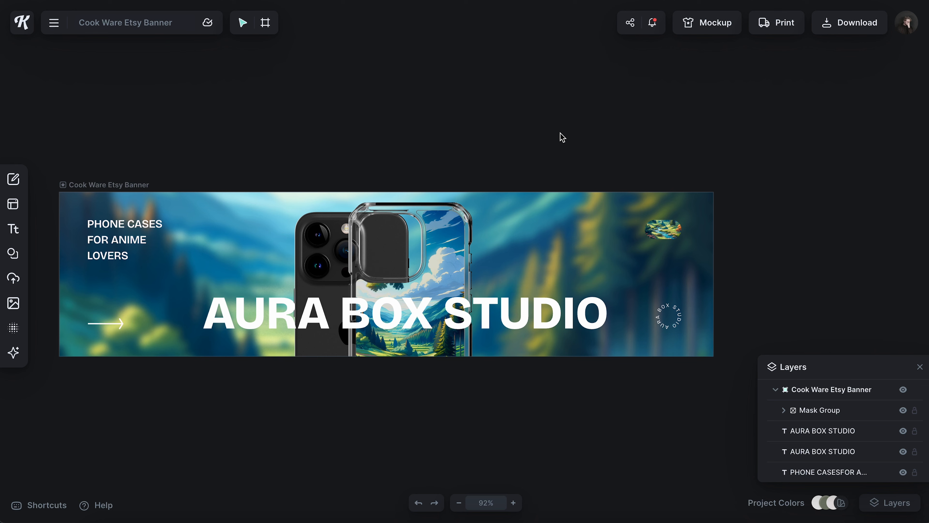
Centre the large "AURA BOX STUDIO" heading vertically on the banner.
click(822, 430)
click(870, 63)
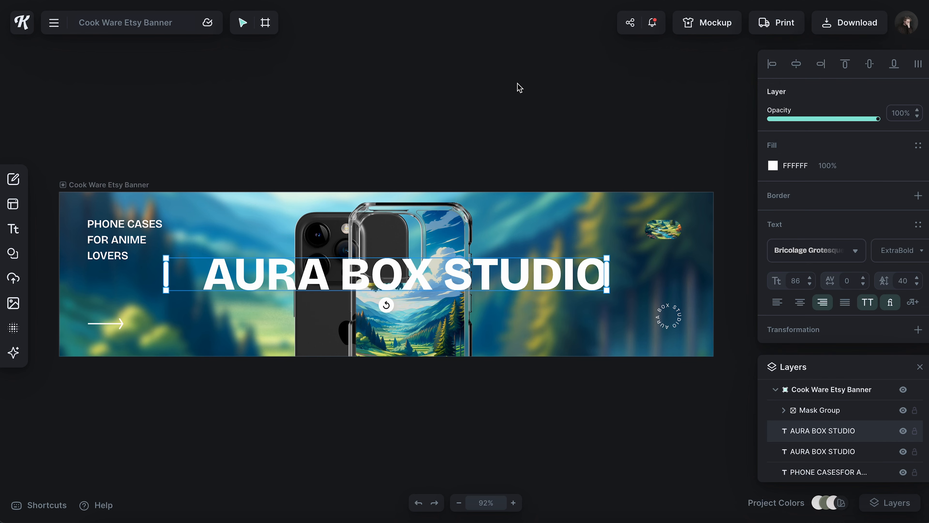
Duplicate the phone case image and shrink and tilt both copies, one rising from the lower left, one hanging from the top right of centre.
click(410, 340)
mouse_move(433, 344)
mouse_down()
mouse_move(432, 285)
mouse_move(433, 342)
mouse_up()
drag(547, 157, 427, 270)
drag(328, 492, 301, 487)
drag(317, 381, 286, 323)
drag(250, 444, 315, 439)
drag(292, 329, 278, 353)
click(392, 217)
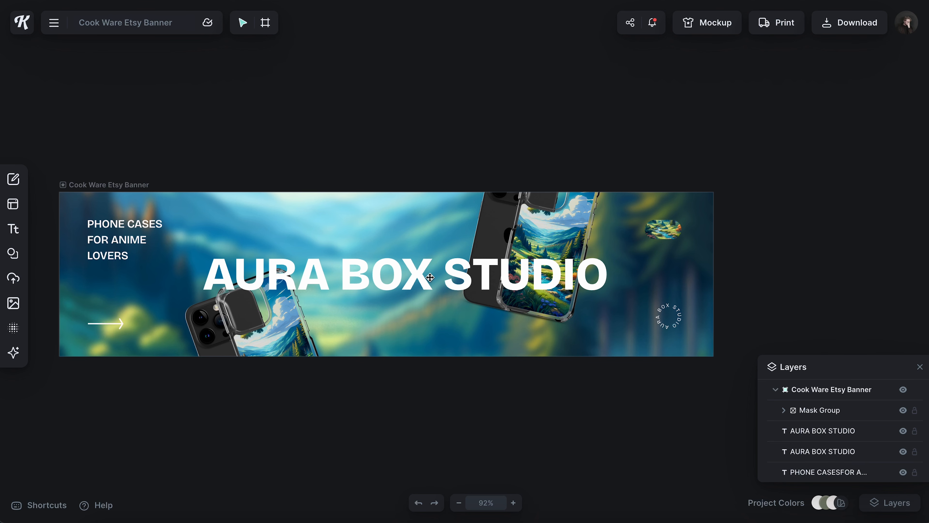
Set the banner's download file type to JPEG.
click(849, 22)
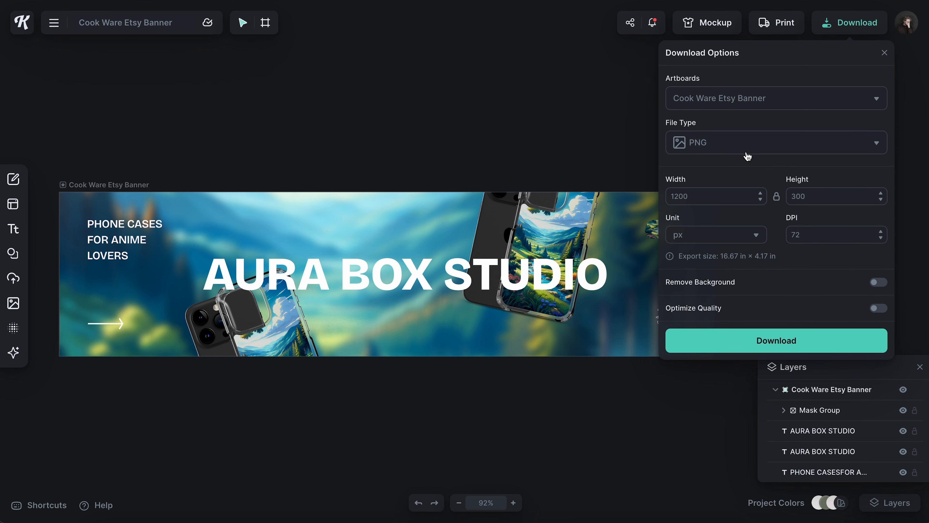
click(743, 143)
click(707, 207)
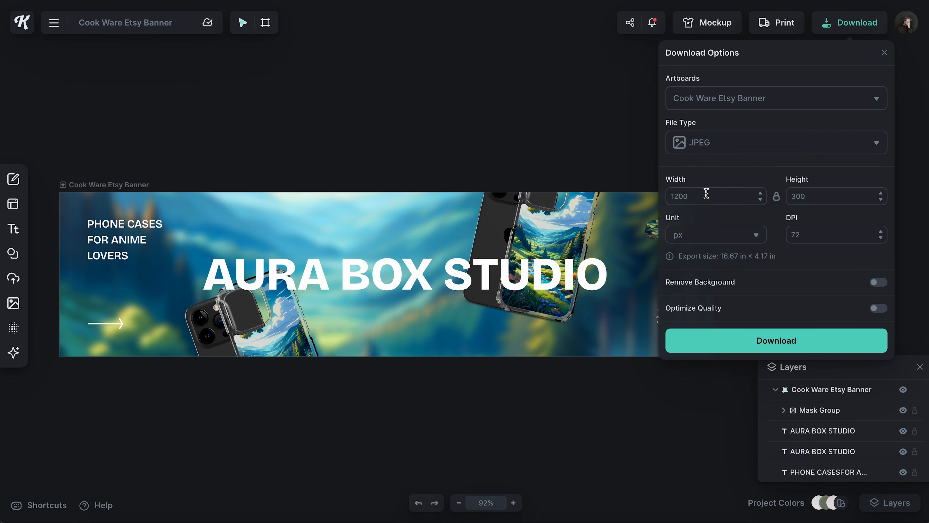